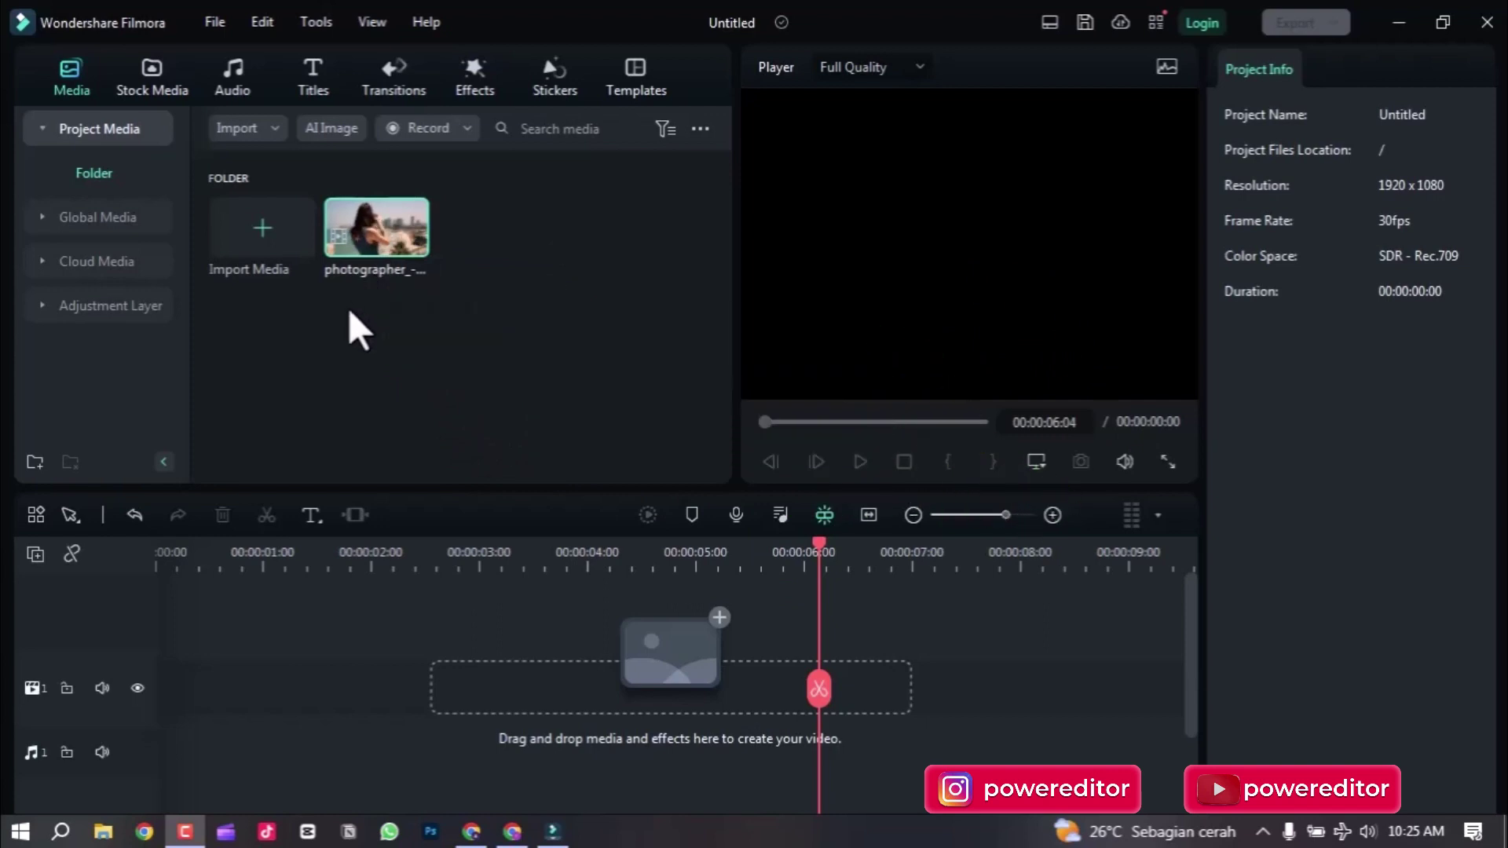
Place the photographer clip at the start of video track 1 and play it from the beginning.
double_click(375, 223)
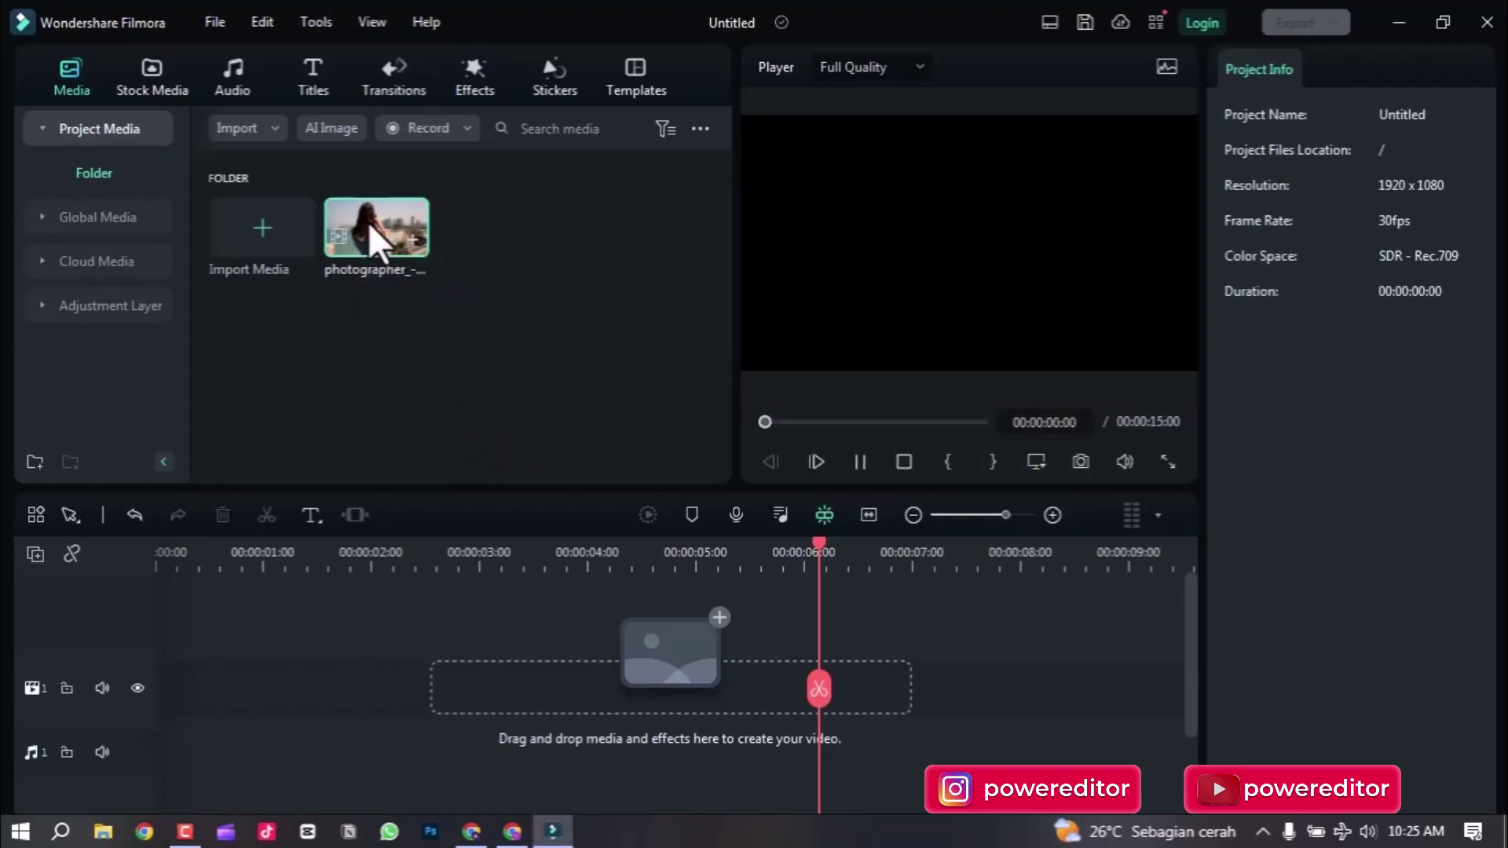
left_click_drag(369, 223, 187, 675)
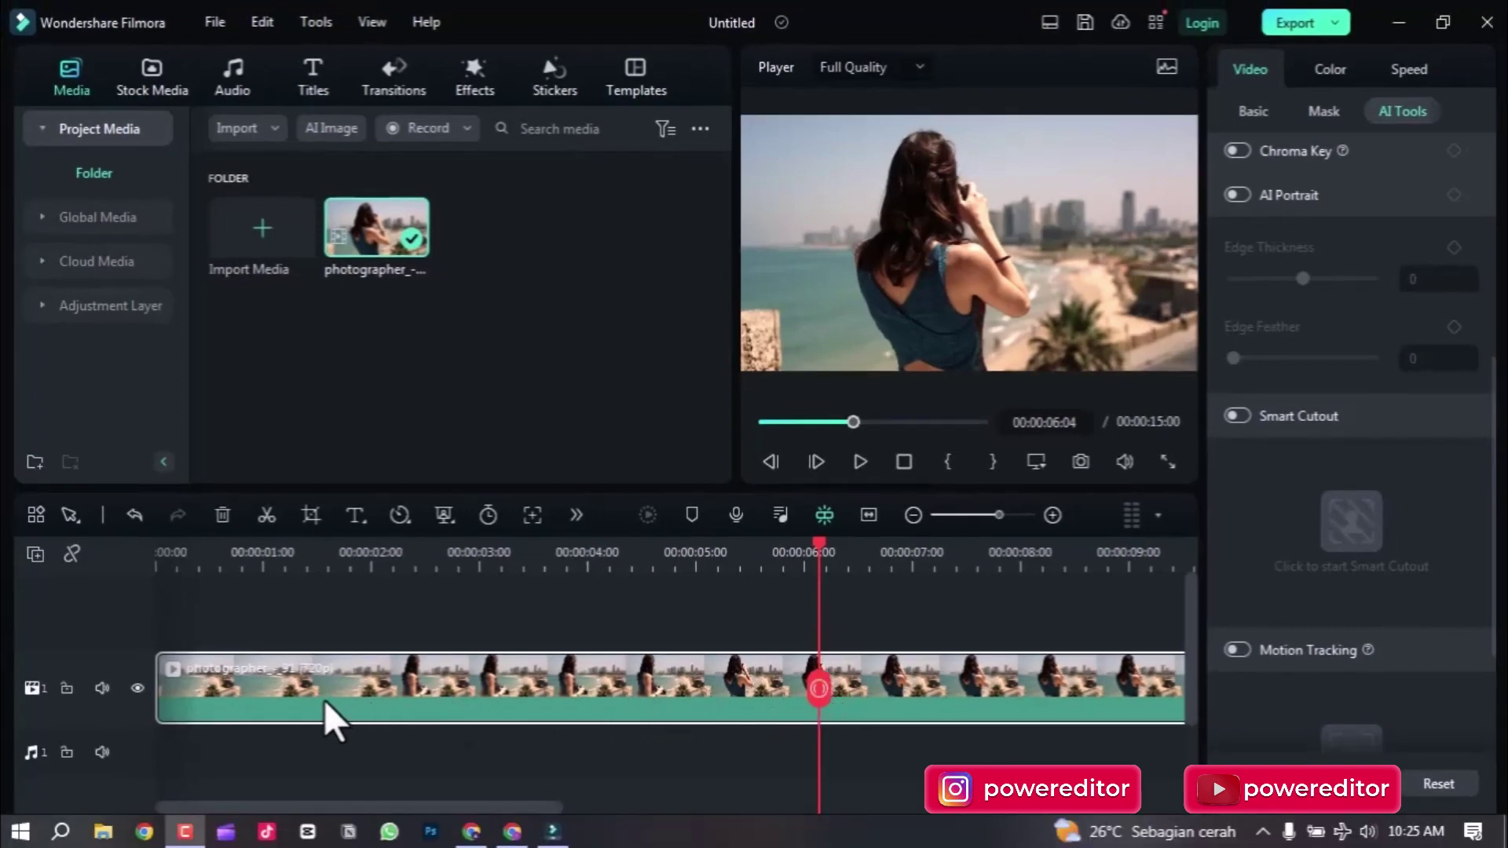
left_click_drag(814, 690, 134, 681)
key("space")
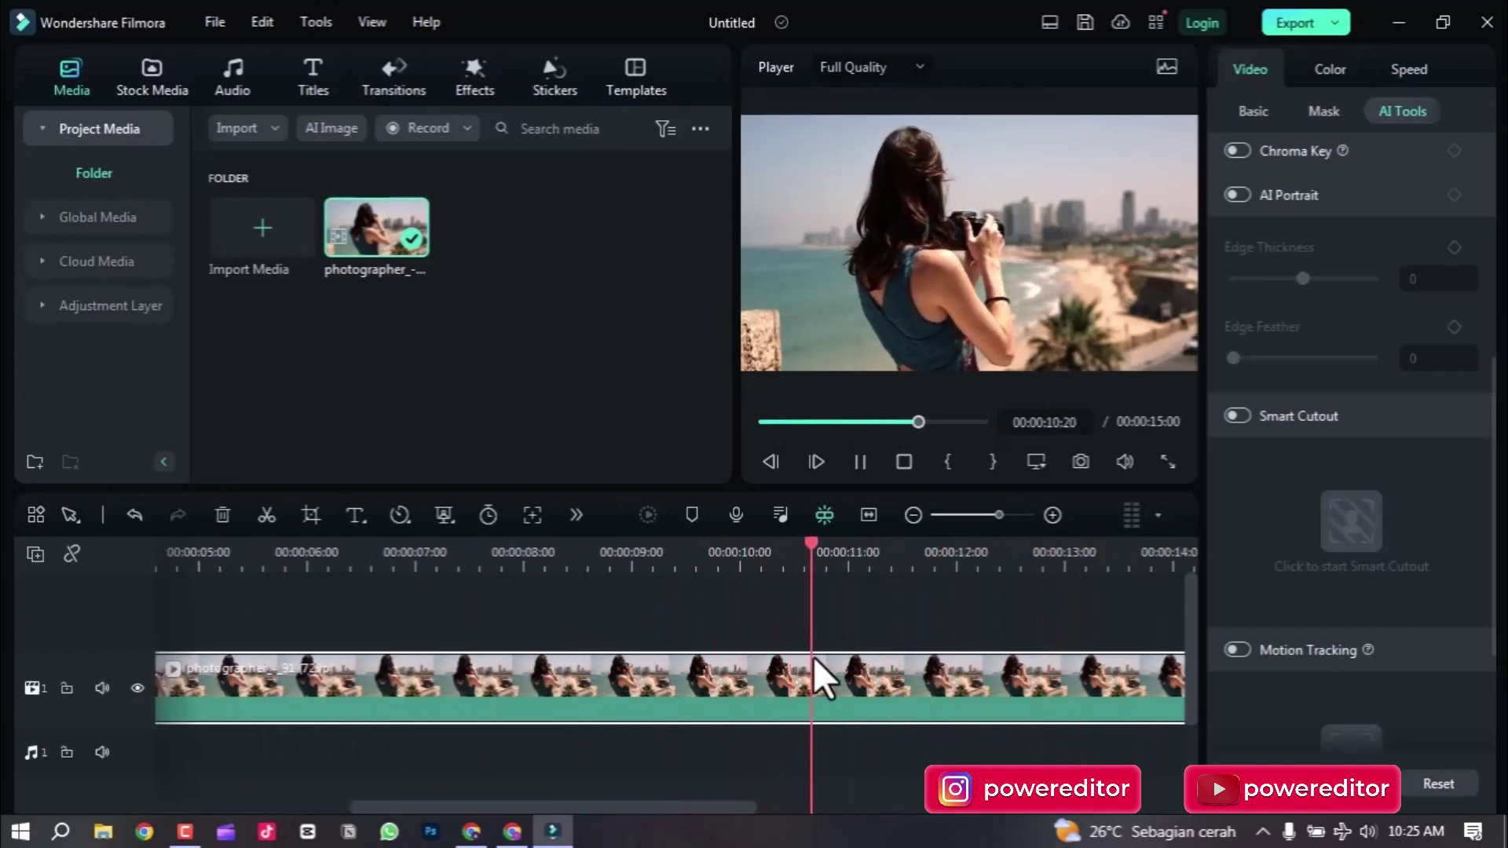
Split the photographer clip at 00:00:10:22 and delete the part after the cut.
key("space")
left_click(821, 677)
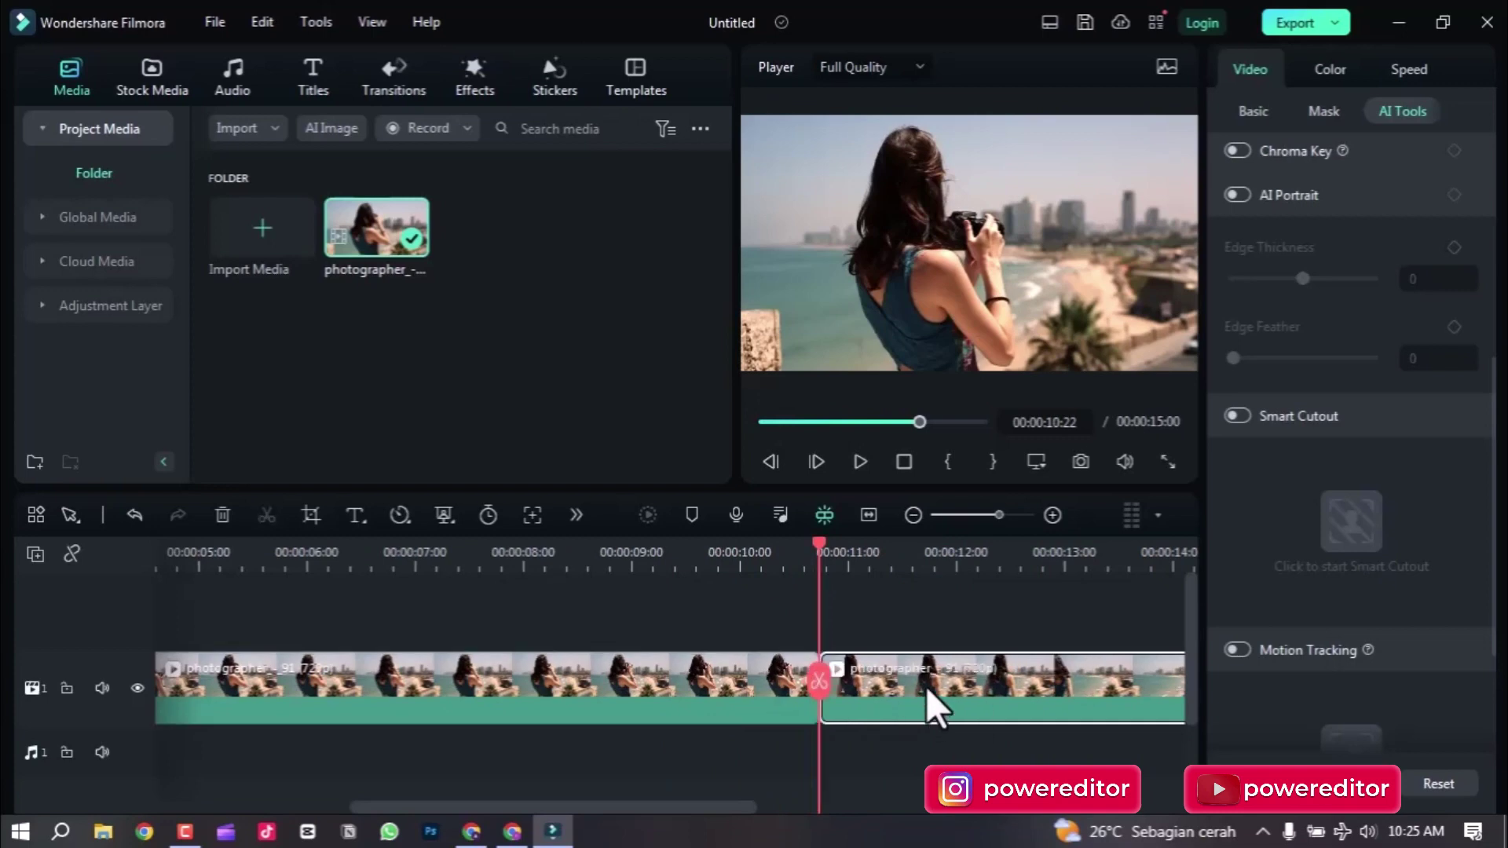
key("Delete")
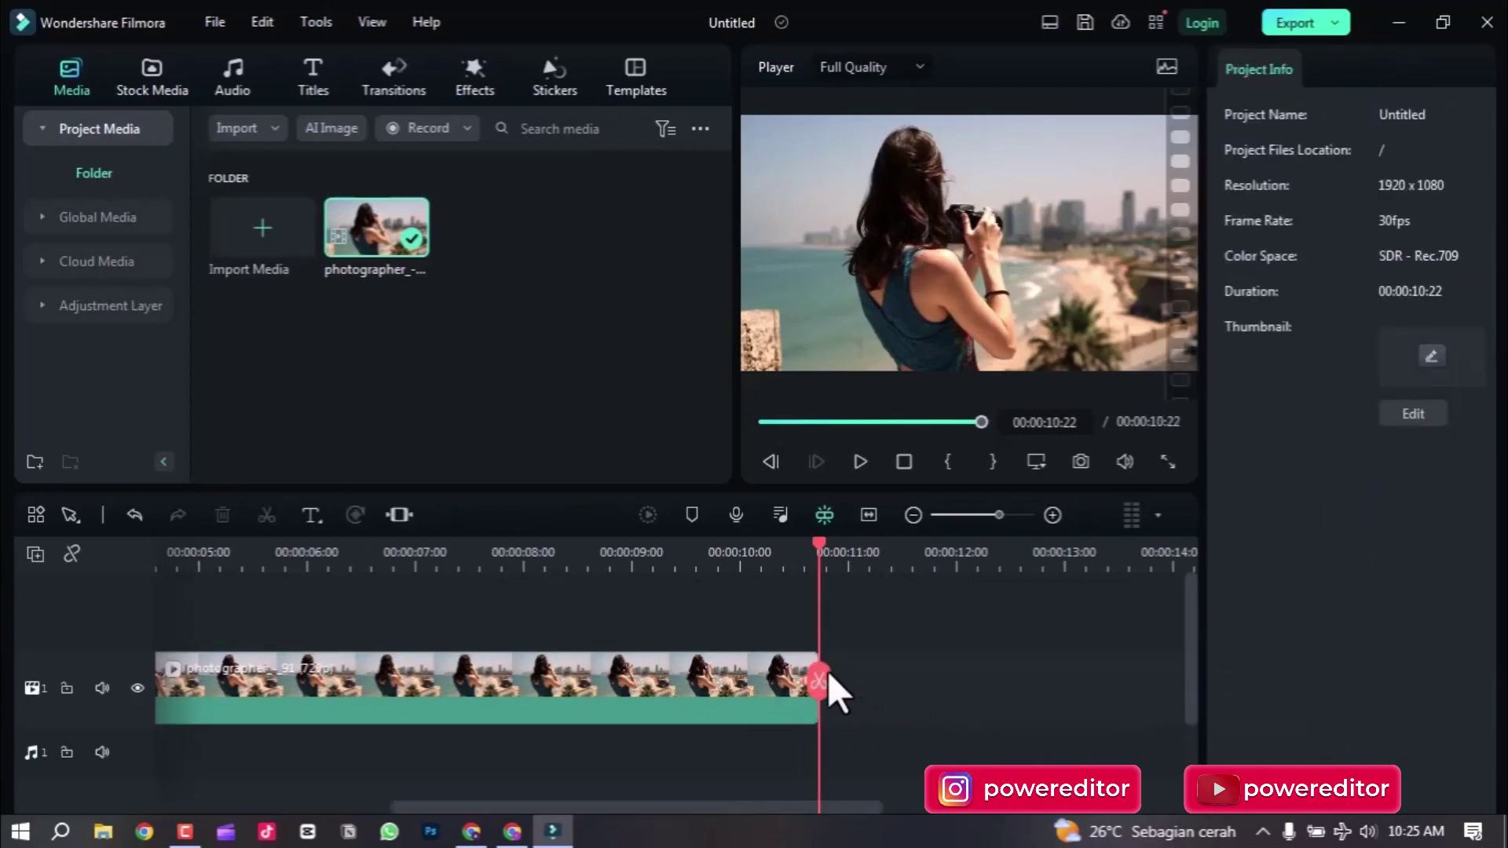
Cut away the photographer clip's footage before 00:00:02:17 and move the remaining clip to the start of the timeline.
left_click_drag(827, 673, 427, 734)
left_click(431, 694)
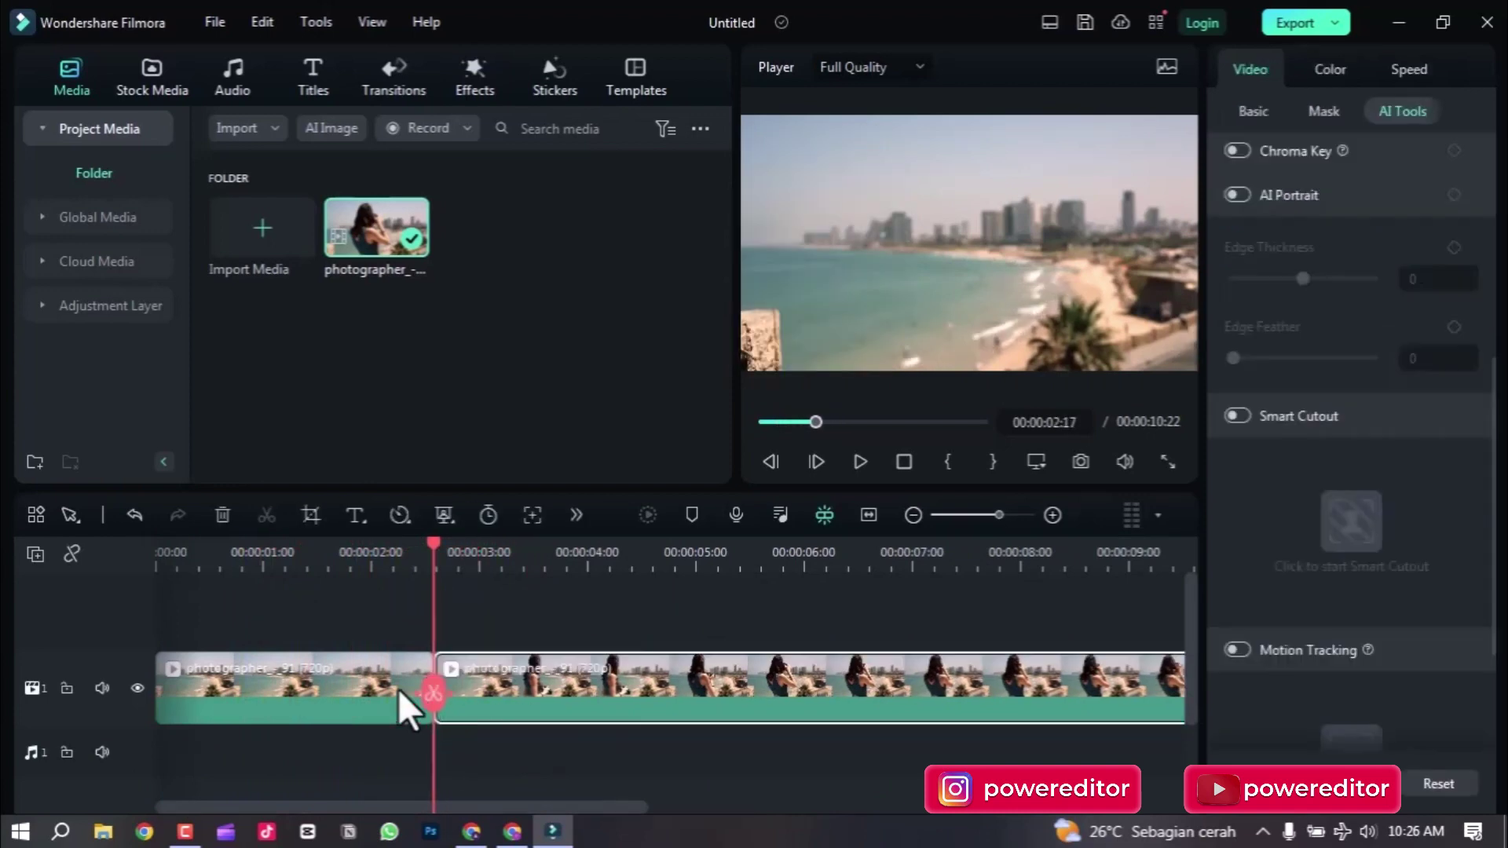
left_click(355, 685)
key("Delete")
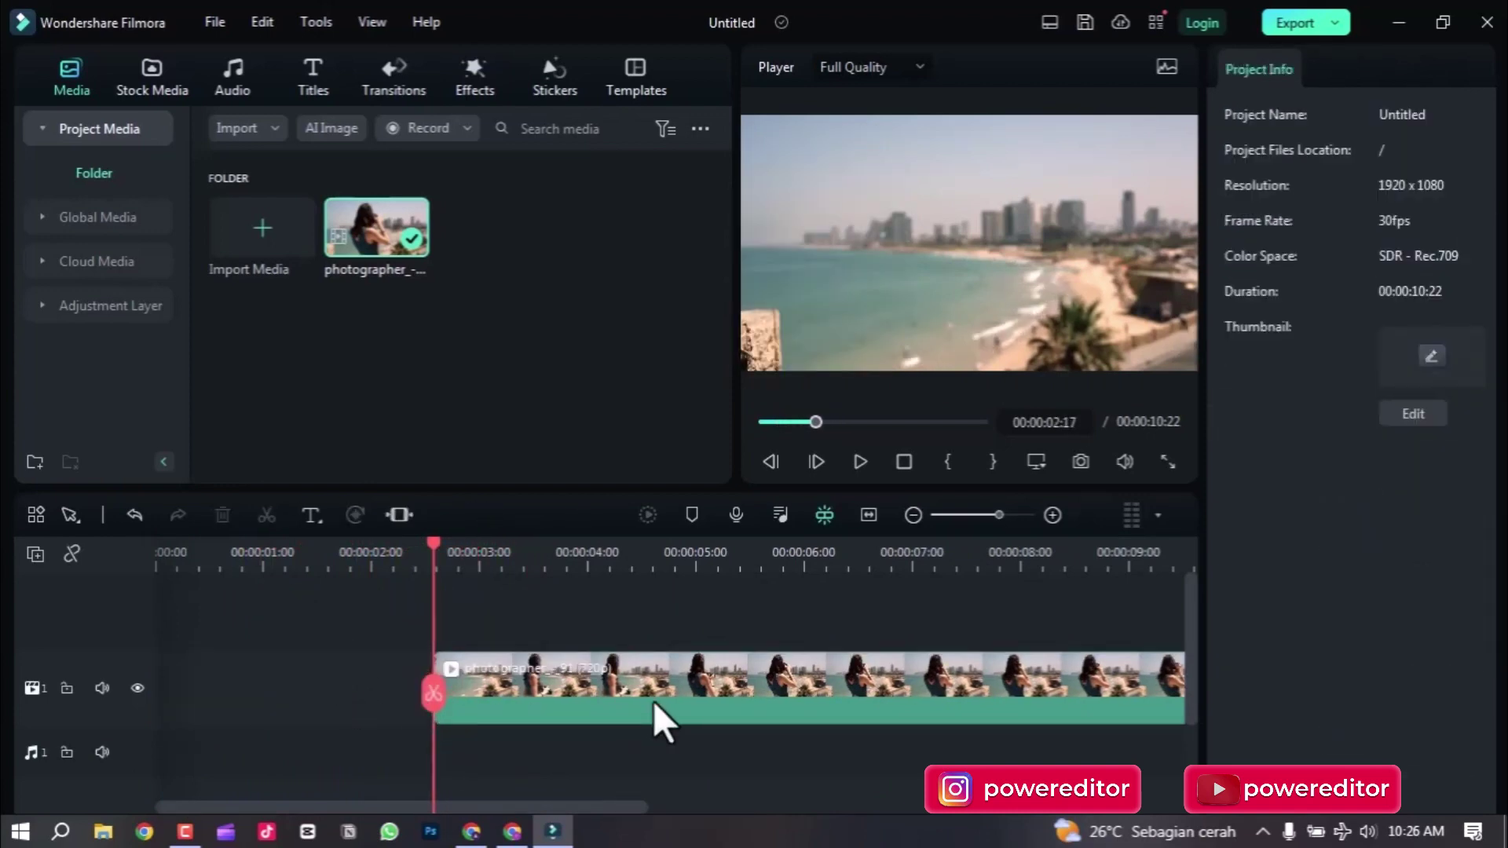
scroll(596, 698, "down", 3)
left_click_drag(475, 679, 108, 693)
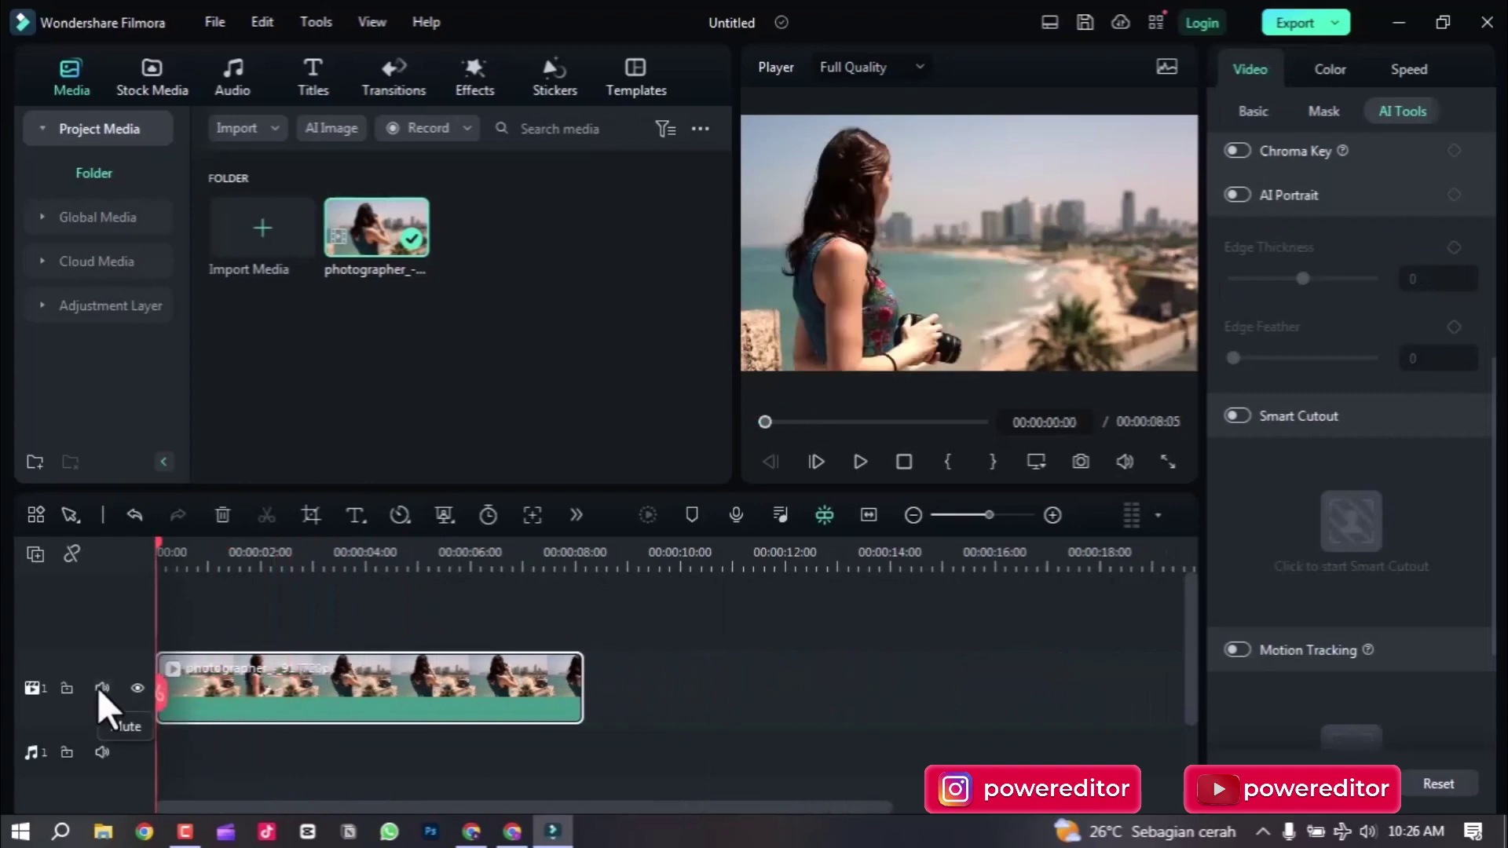
Play the first seconds of the trimmed photographer clip and return close to its start.
key("space")
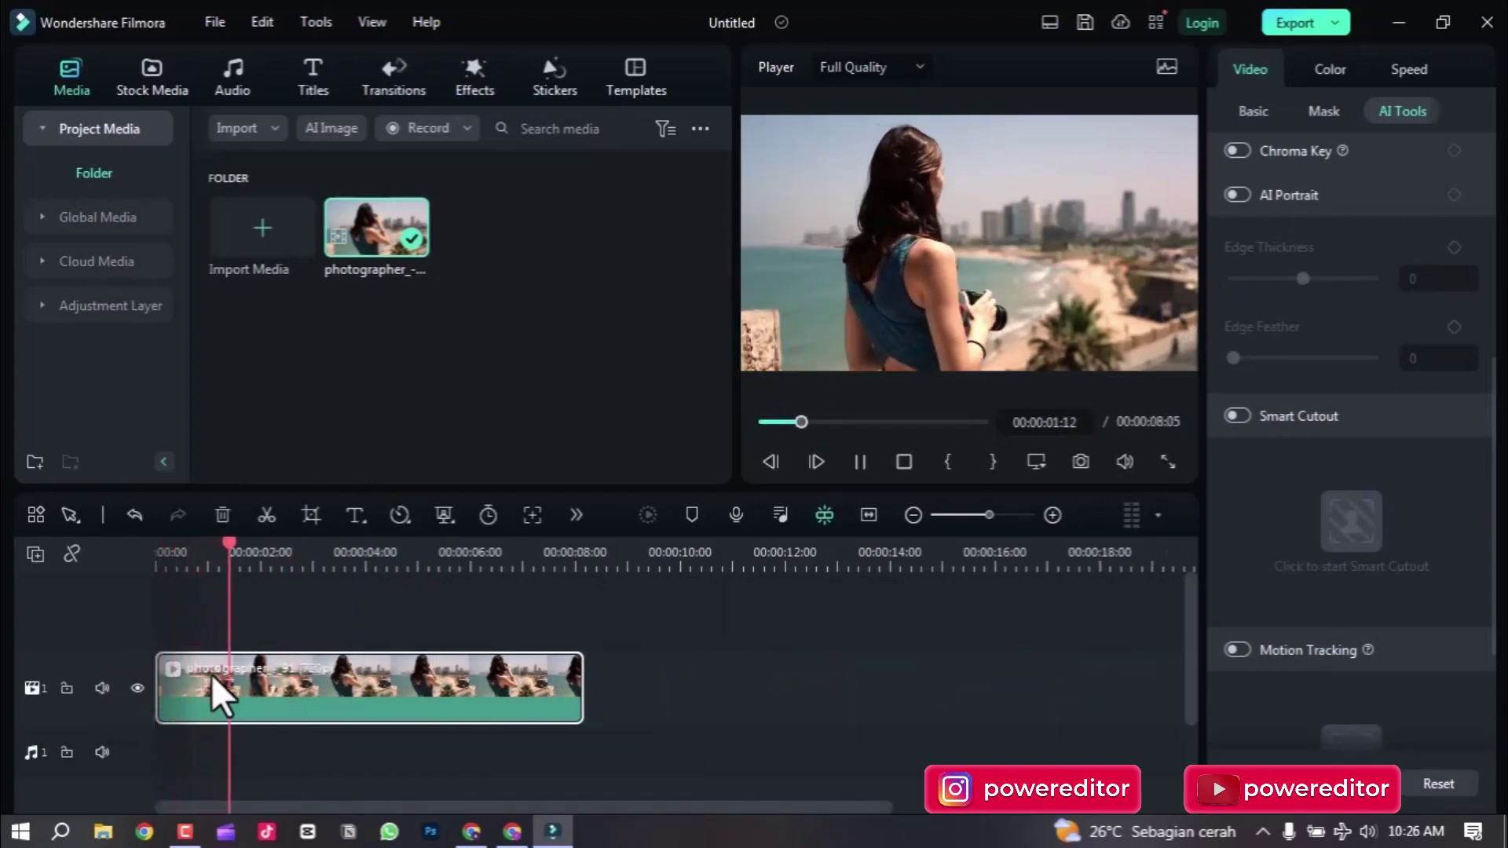
key("space")
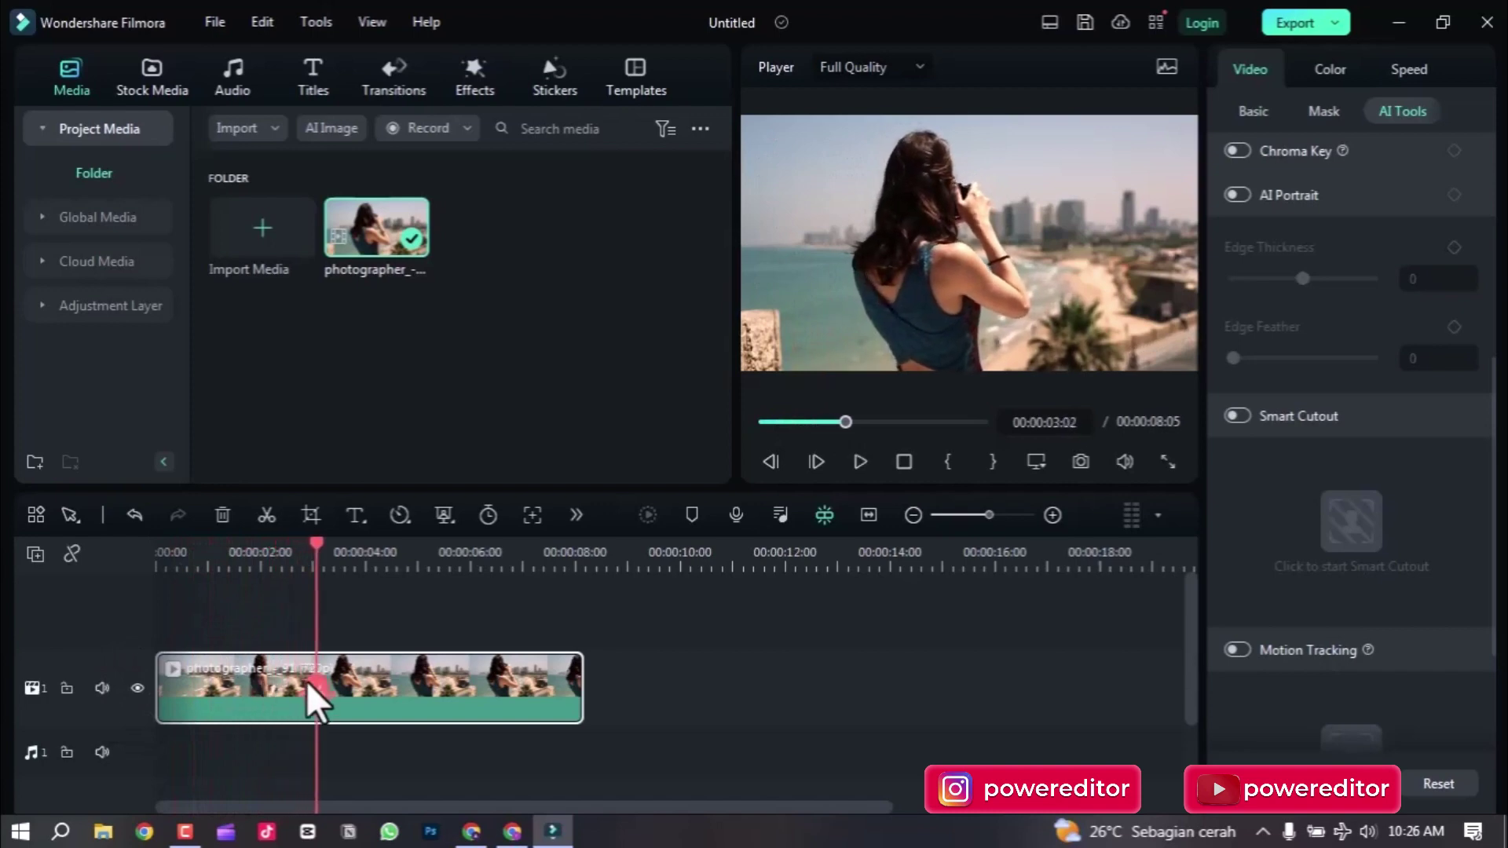
mouse_move(308, 681)
left_mouse_down()
mouse_move(153, 711)
mouse_move(167, 712)
left_mouse_up()
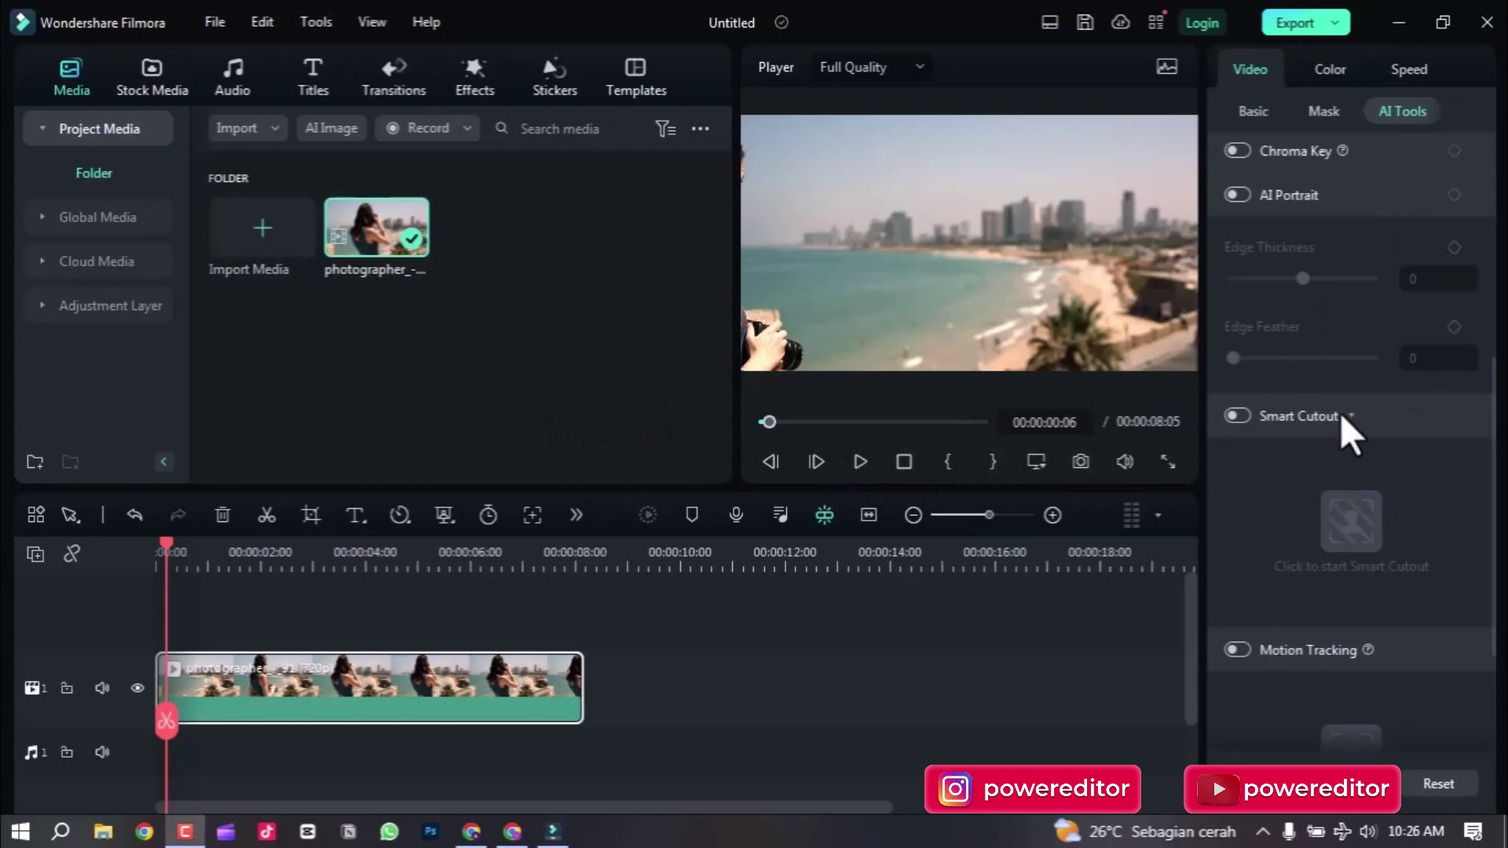
Enable Smart Cutout on the photographer clip and open the cutout editor.
left_click(1240, 415)
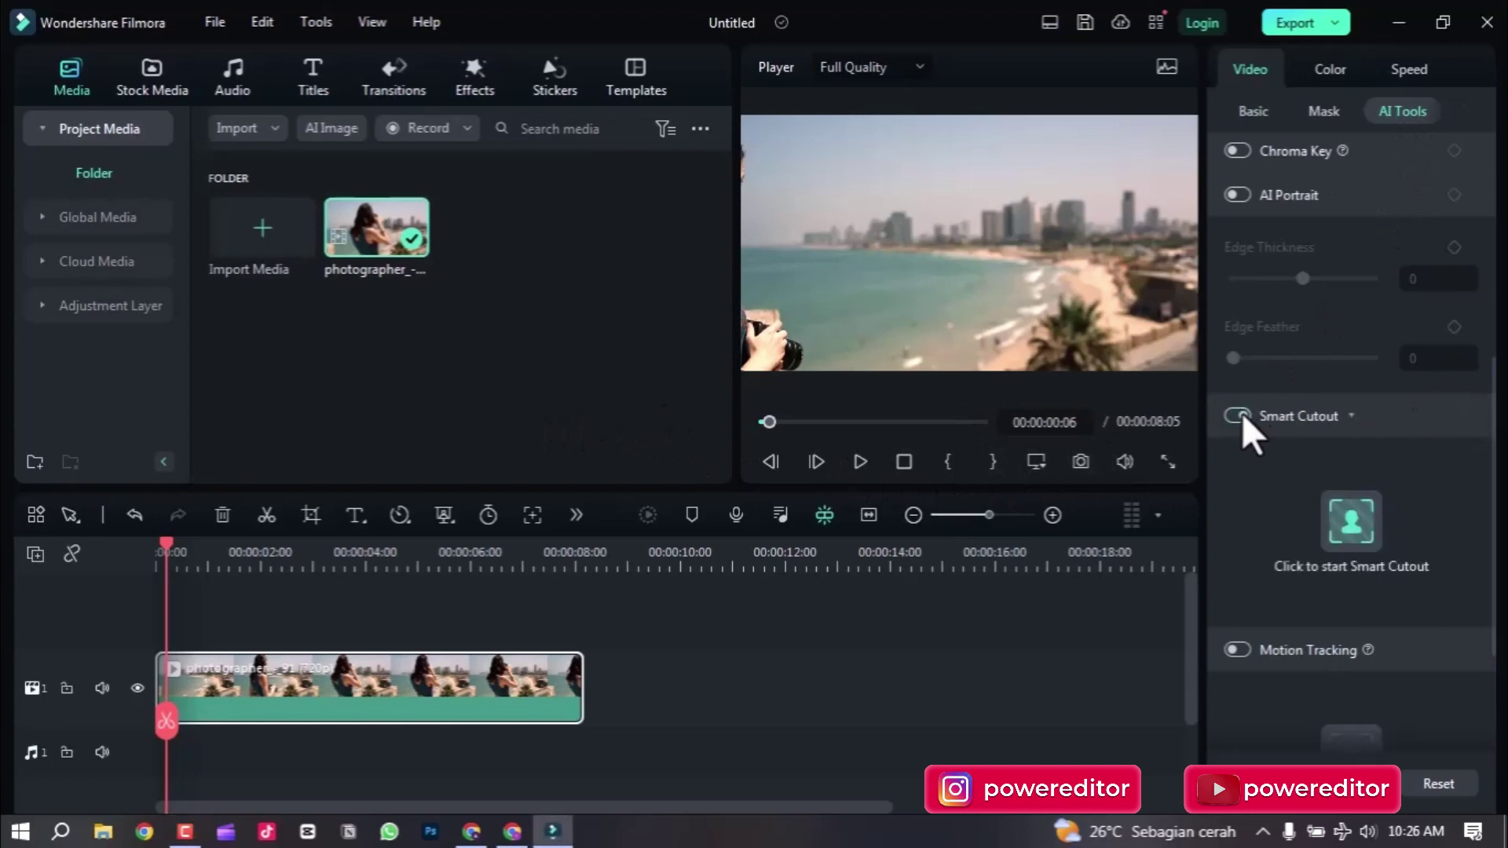
left_click(1348, 528)
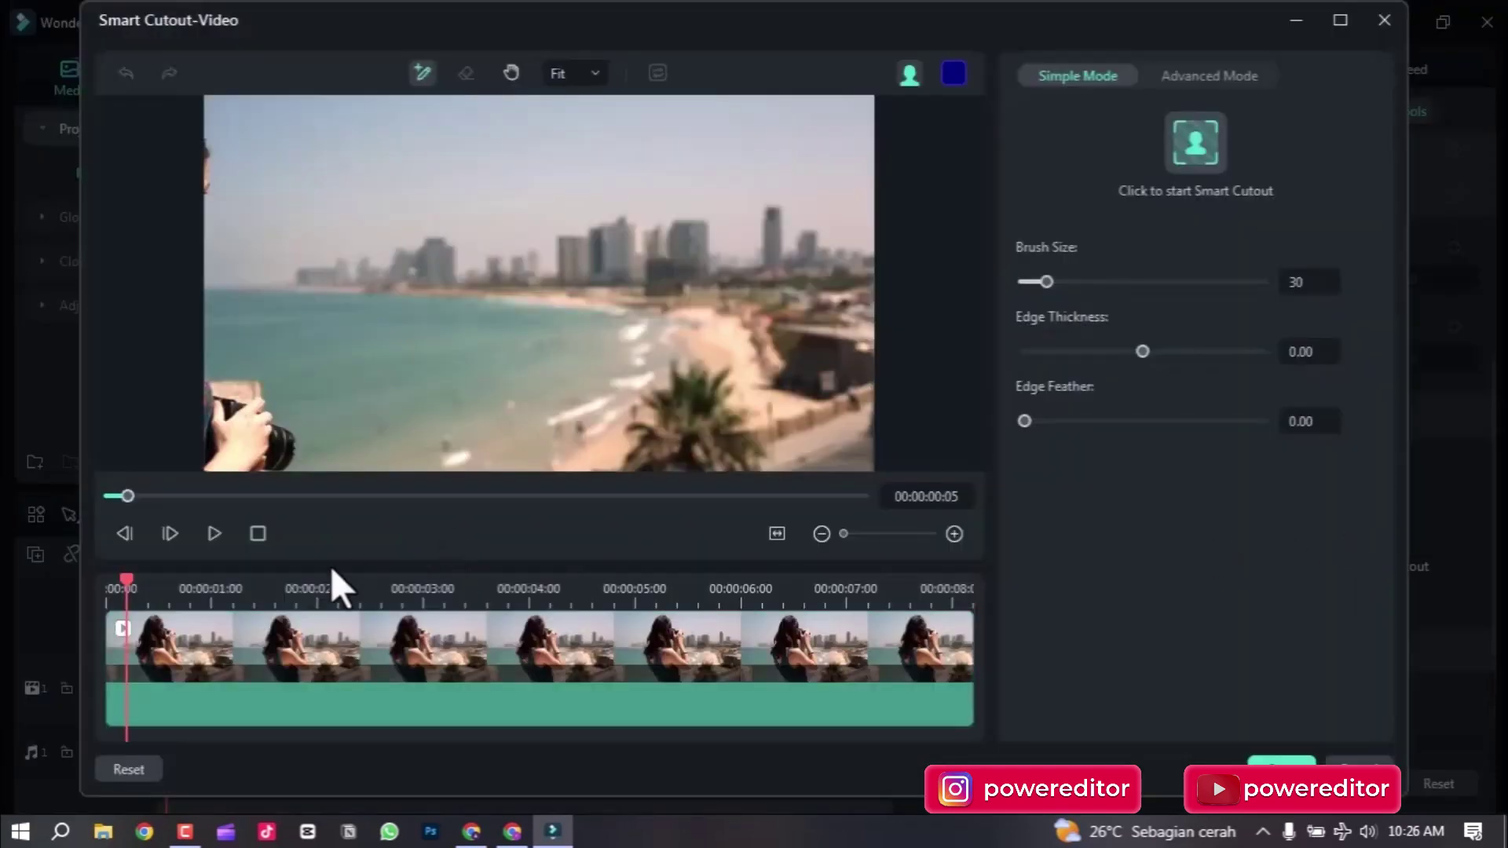
At frame 00:00:00:16, brush over the woman's head, back and arm with brush size 30 to mark her for cutout.
left_click_drag(127, 576, 172, 581)
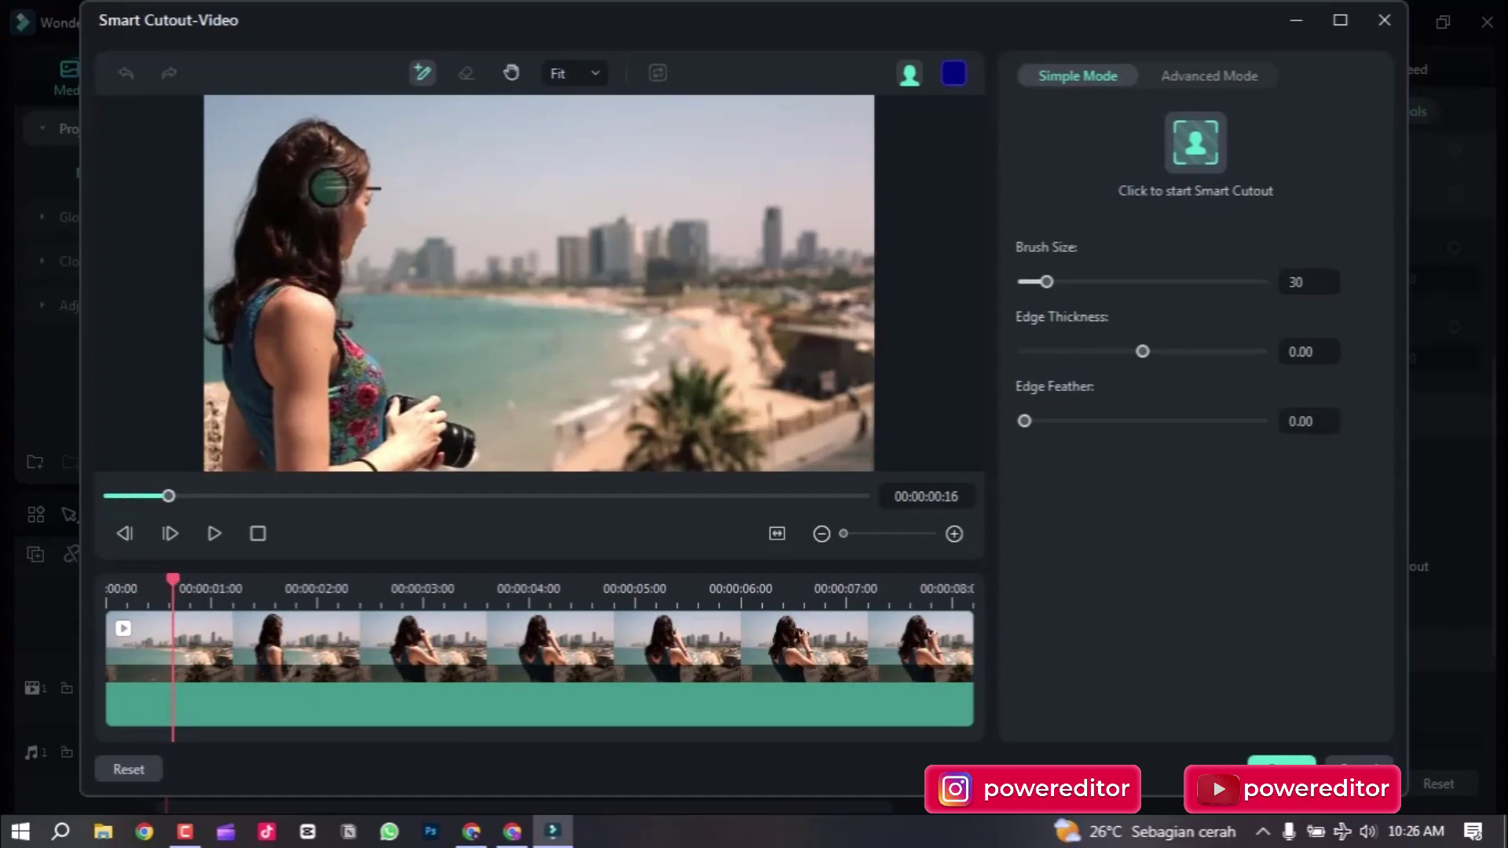
mouse_move(308, 157)
left_mouse_down()
mouse_move(326, 236)
mouse_move(319, 327)
mouse_move(348, 406)
mouse_move(337, 454)
mouse_move(280, 343)
mouse_move(239, 451)
mouse_move(276, 219)
mouse_move(311, 141)
left_mouse_up()
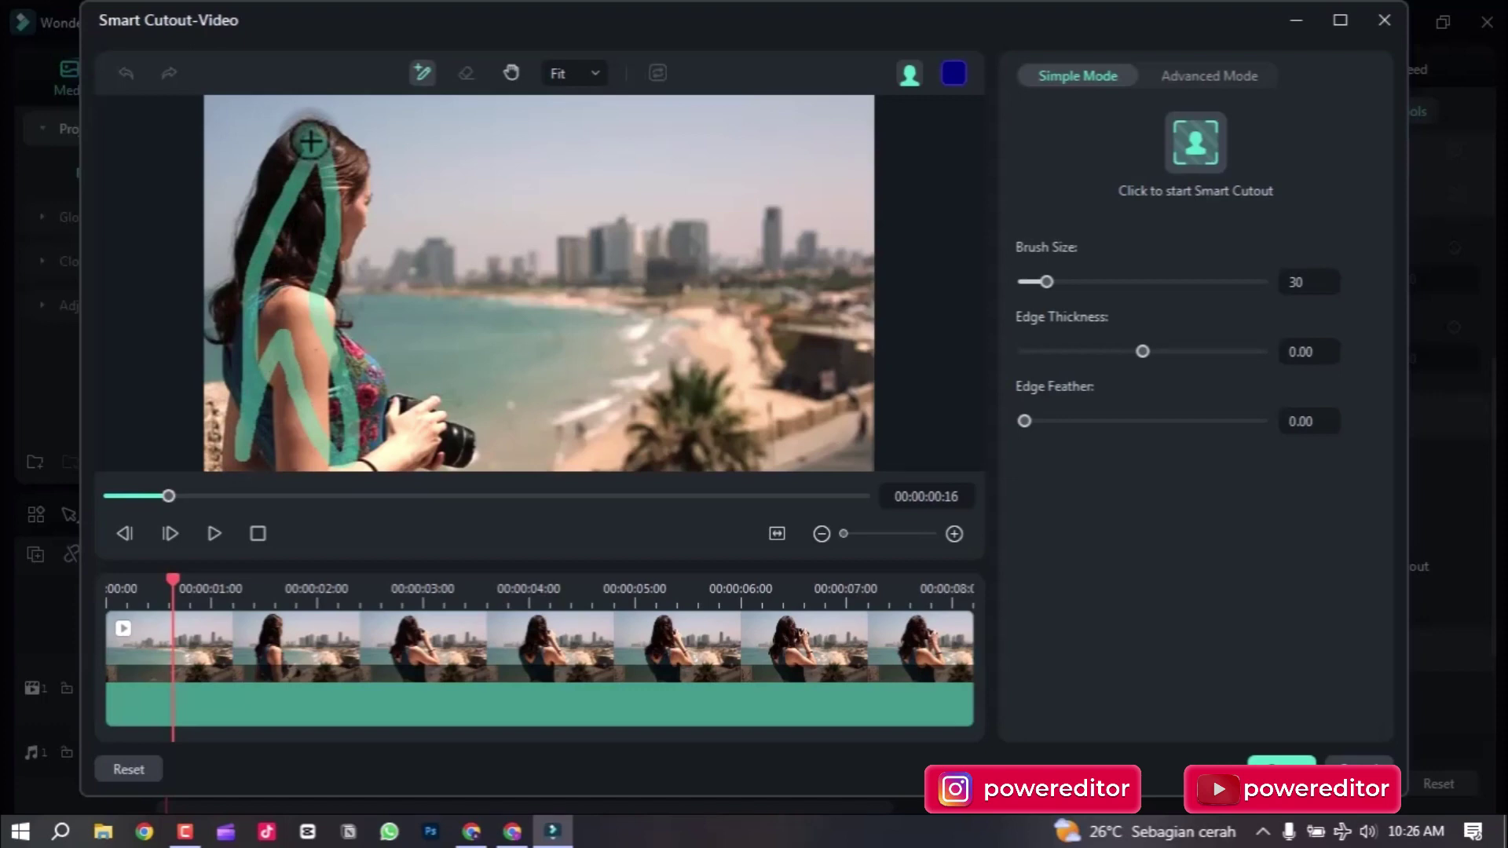
left_click_drag(311, 141, 310, 146)
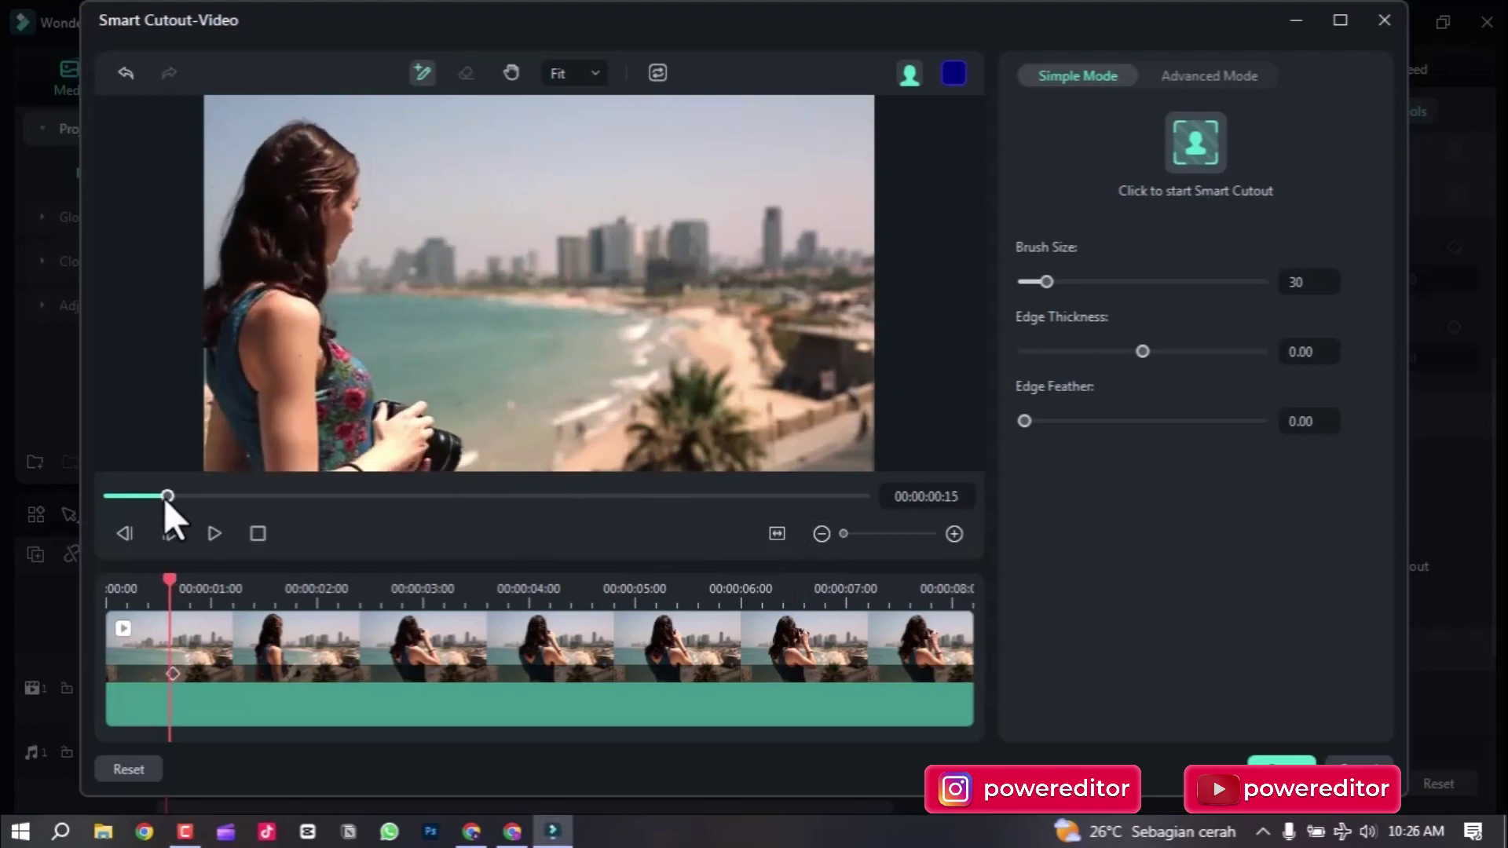
Compare the marked frame at 00:00:00:16 with the frames before it to check the woman's selection.
left_click_drag(167, 500, 165, 501)
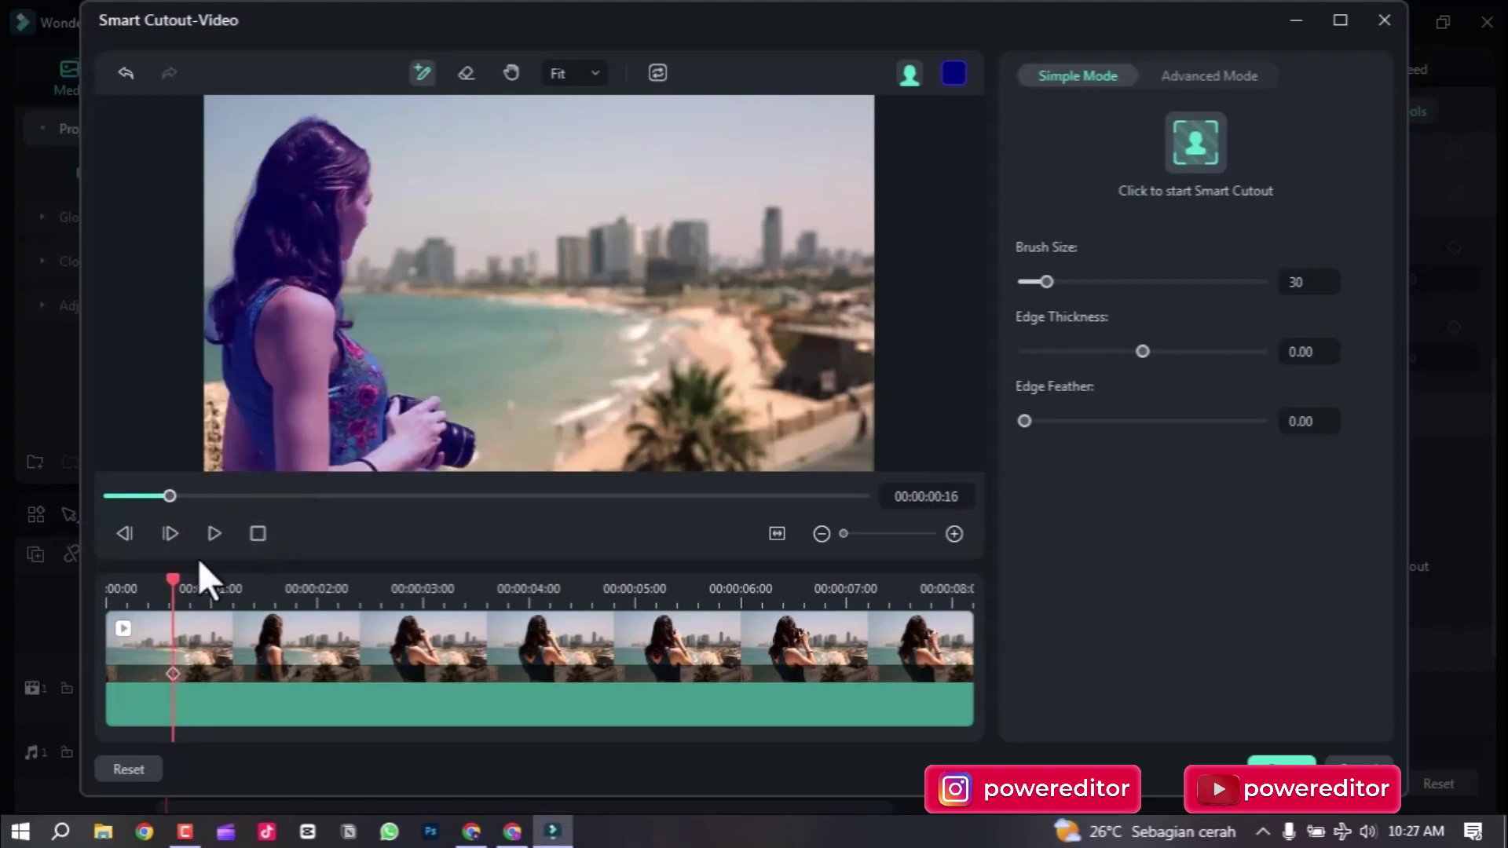
mouse_move(167, 578)
left_mouse_down()
mouse_move(88, 604)
mouse_move(171, 574)
left_mouse_up()
left_click_drag(171, 575, 101, 589)
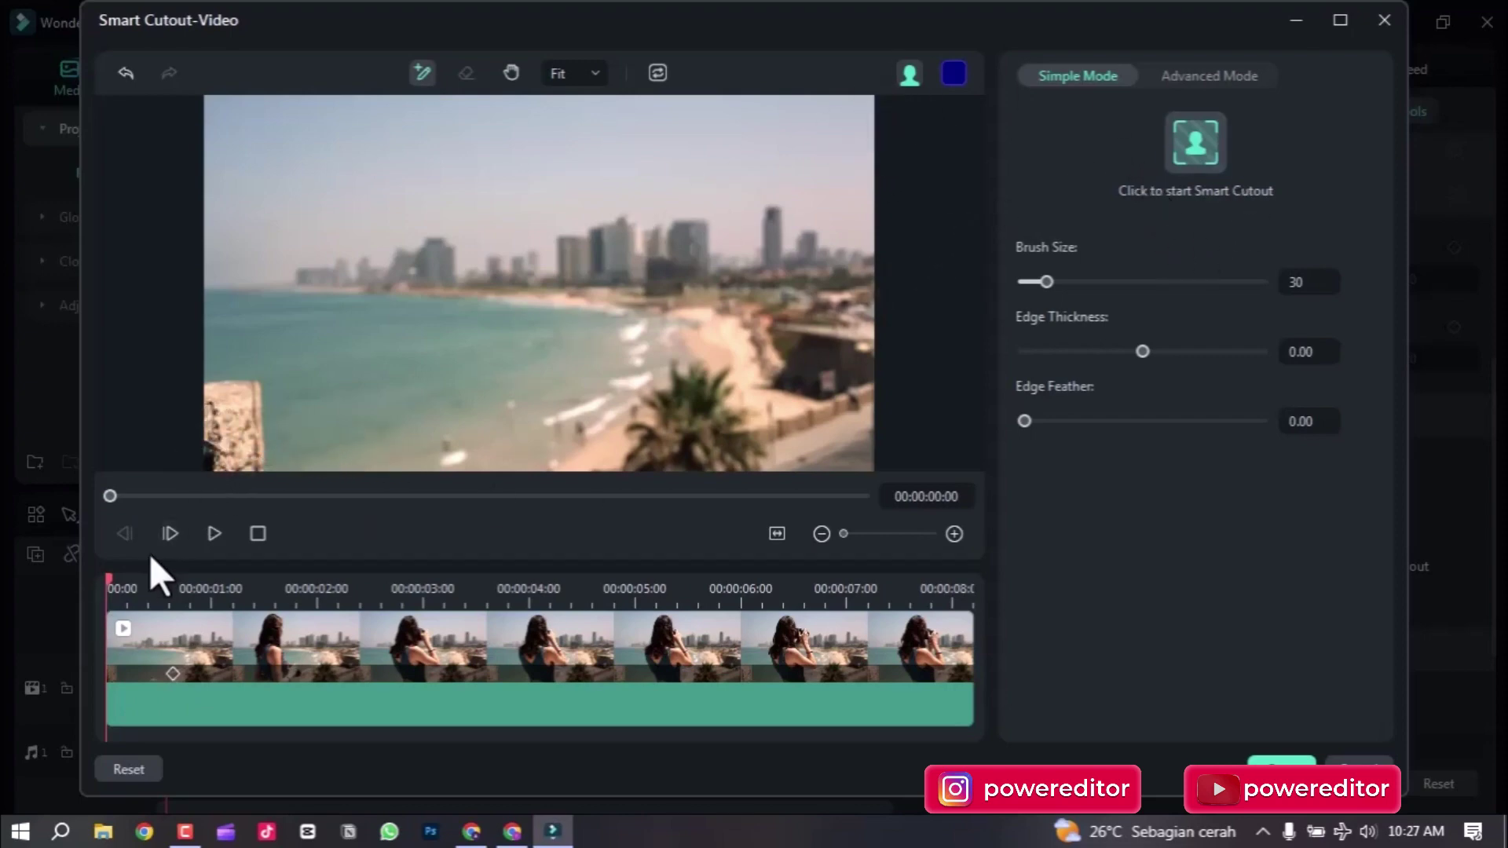
left_click_drag(107, 581, 173, 594)
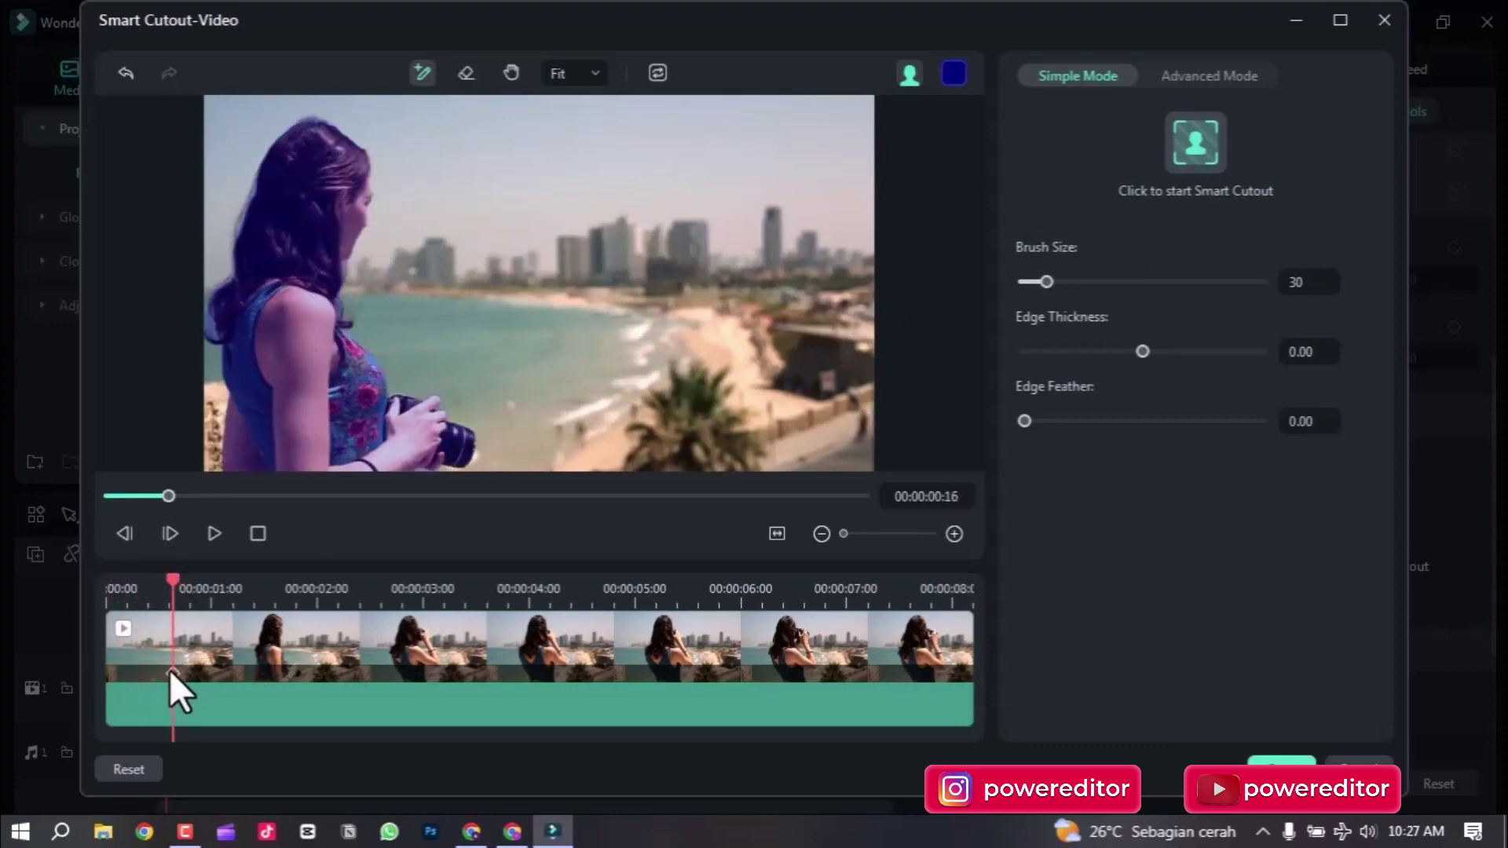
Run Smart Cutout on the whole clip, check the mask in the opening frames and save the cutout.
left_click(1206, 147)
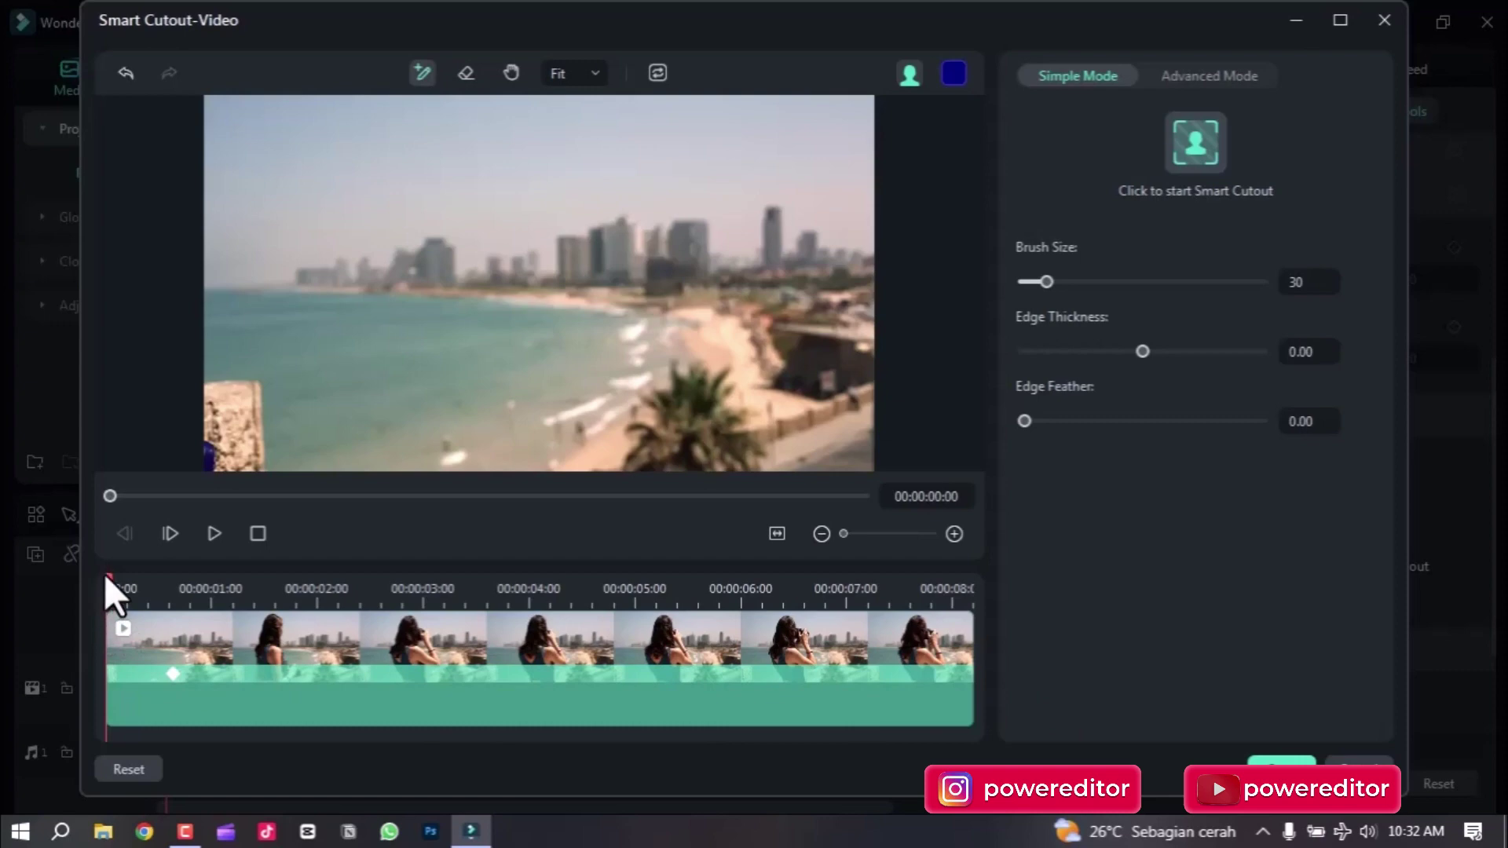
left_click_drag(108, 579, 168, 581)
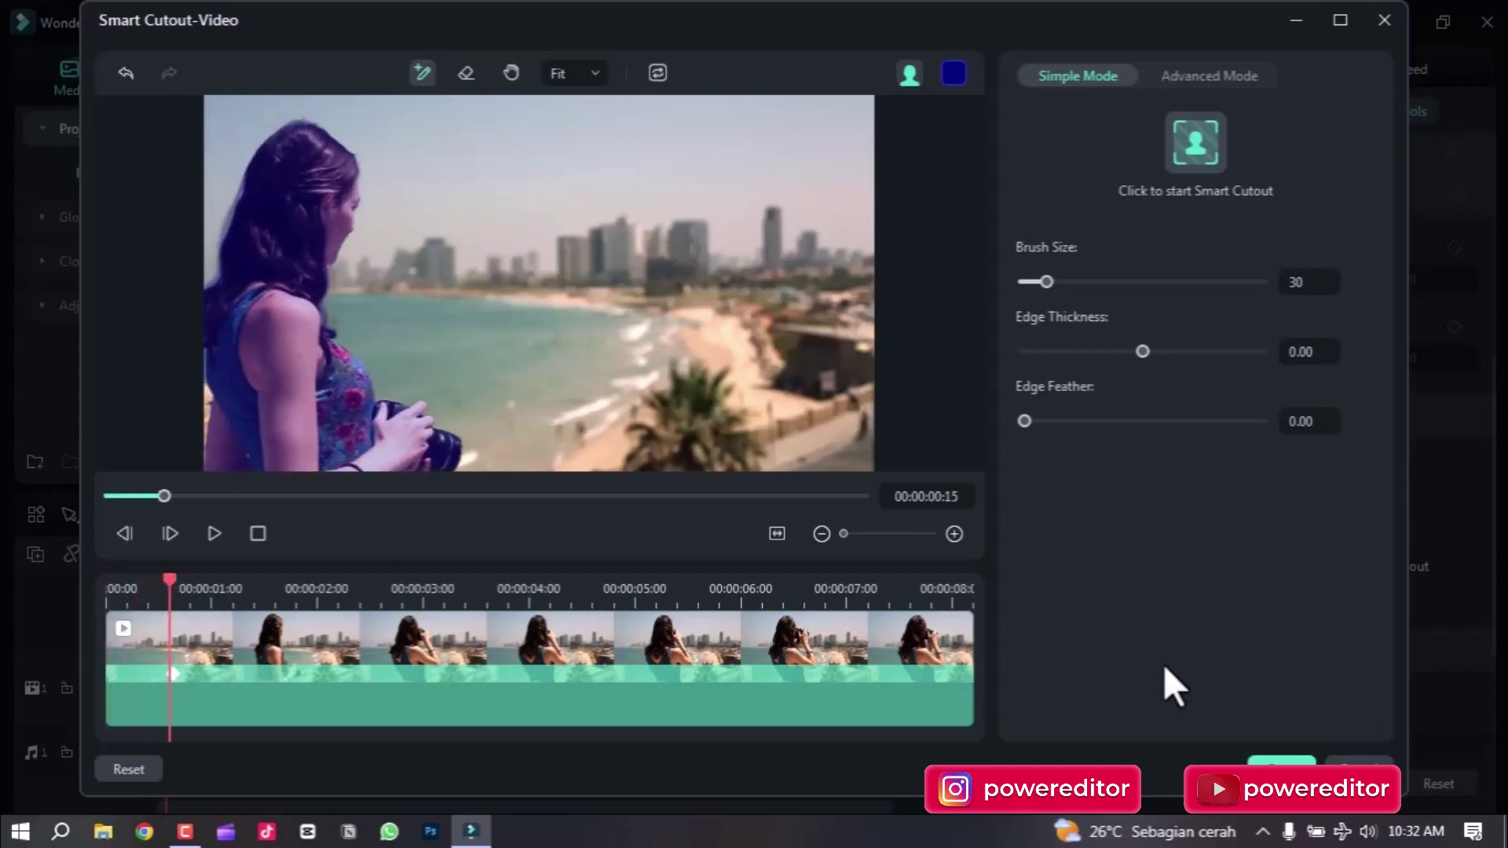
left_click(1280, 760)
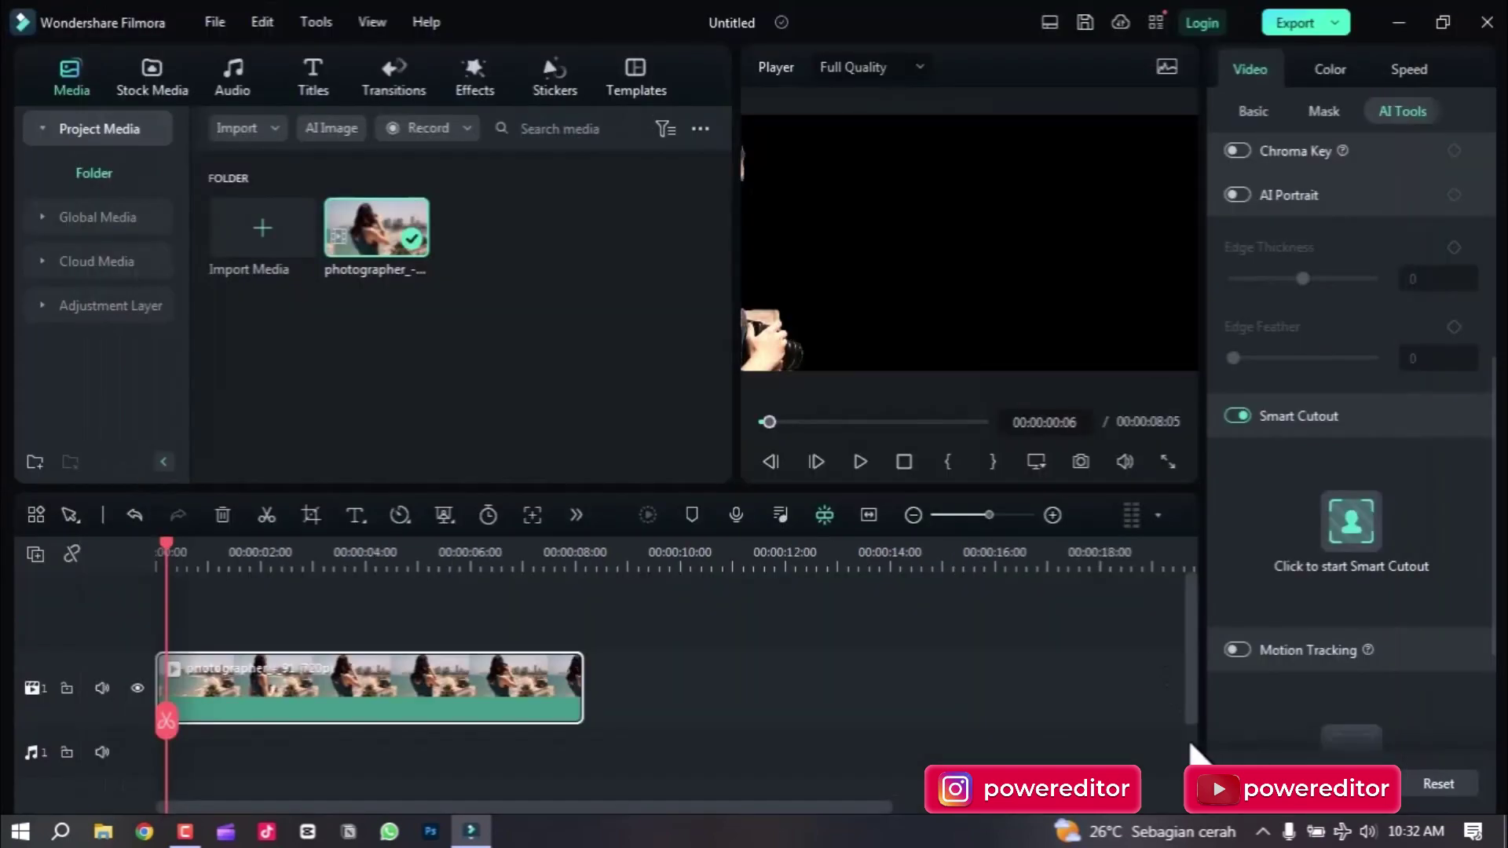
Play the cut-out photographer clip from the start to its end to review the background removal.
left_click_drag(166, 715, 143, 716)
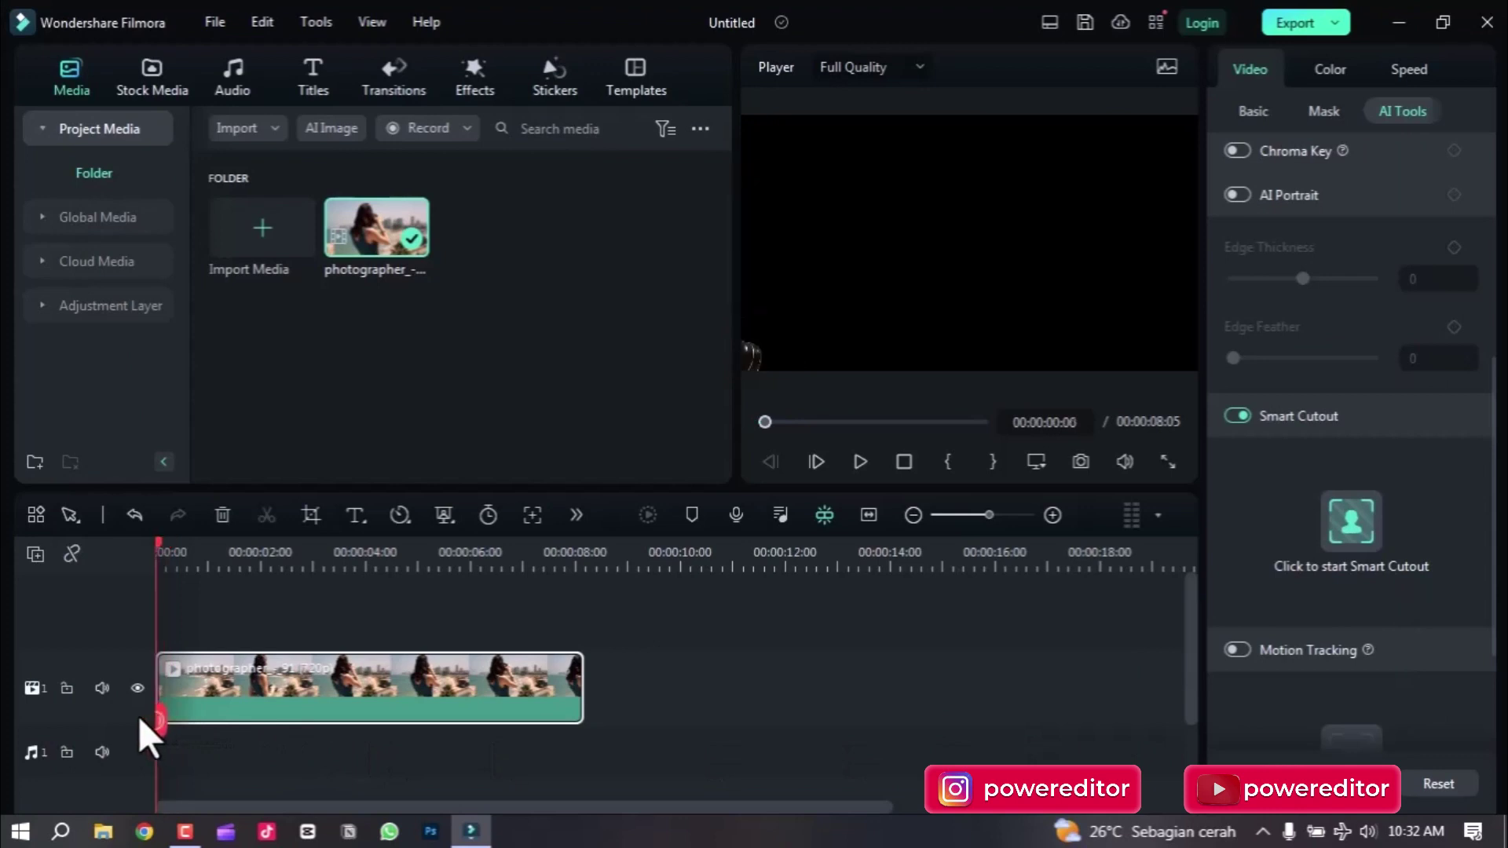
key("space")
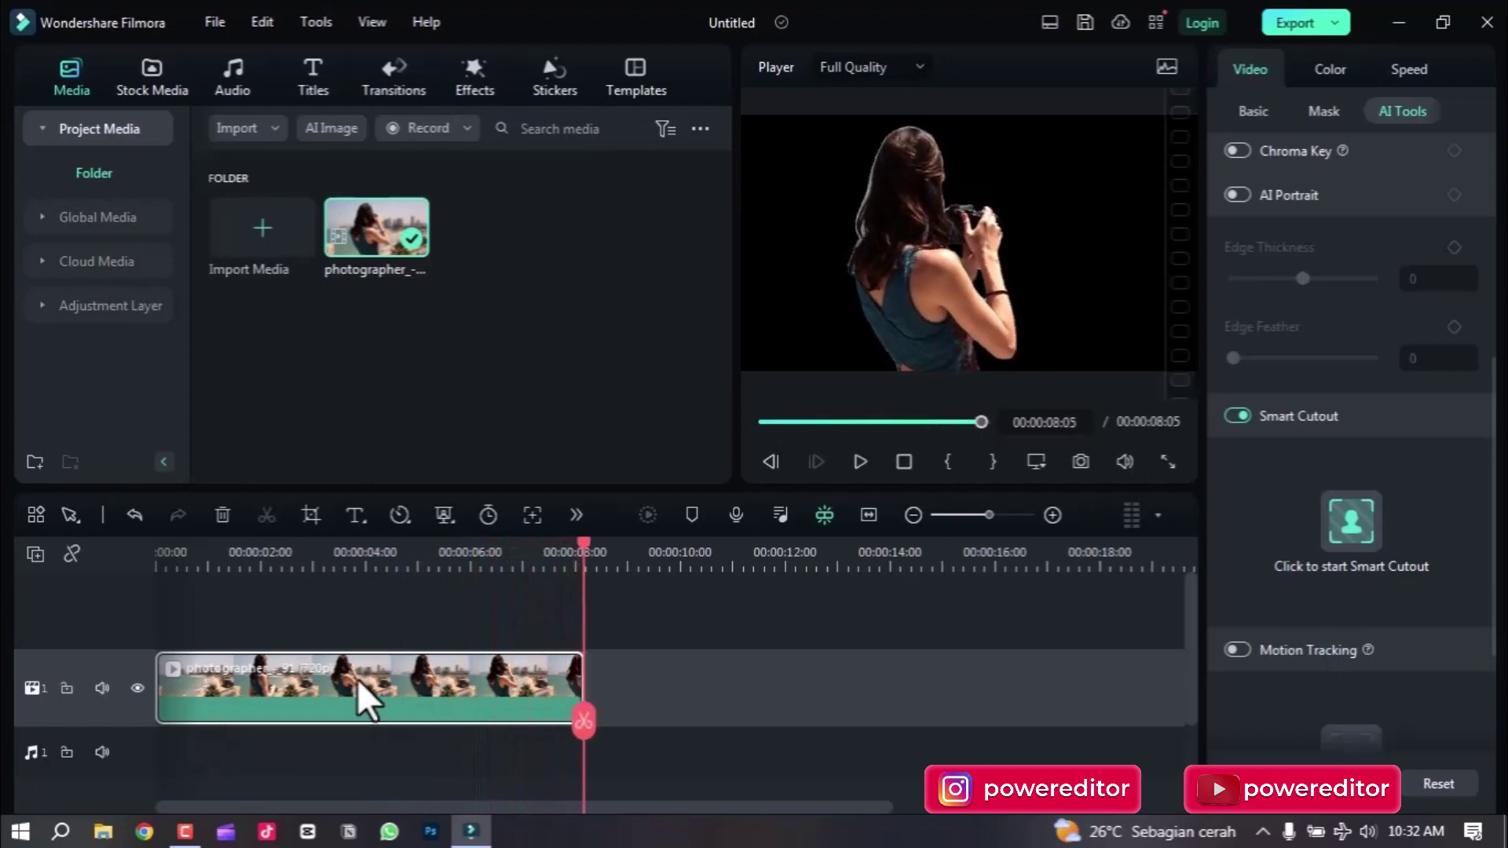
Import the video Blackbird - 37251 from the STOCK FOOTAGE EDITAN folder into the project media.
left_click(249, 225)
scroll(606, 335, "down", 3)
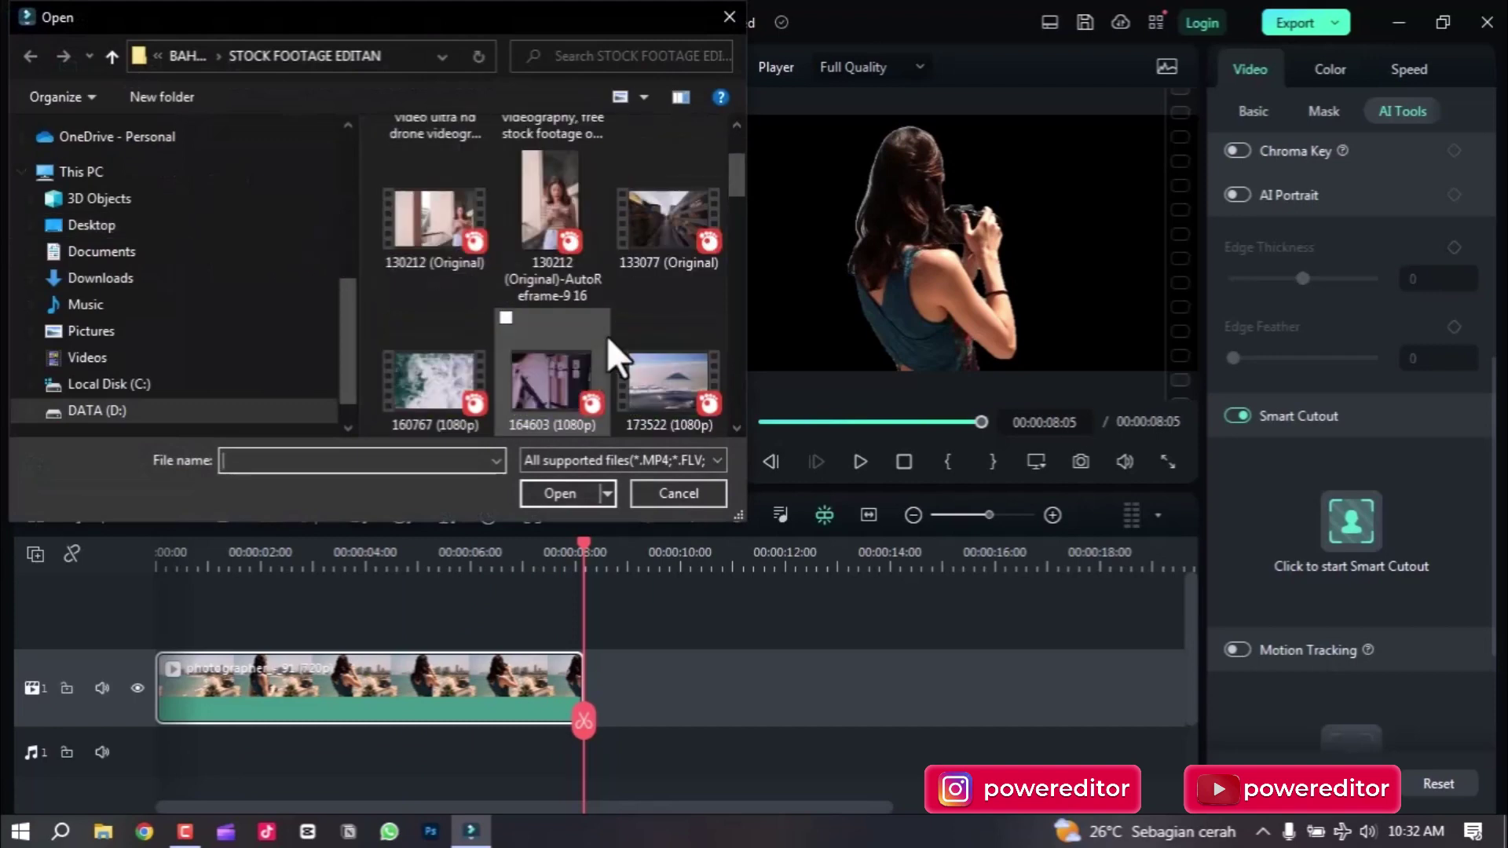
scroll(596, 339, "down", 2)
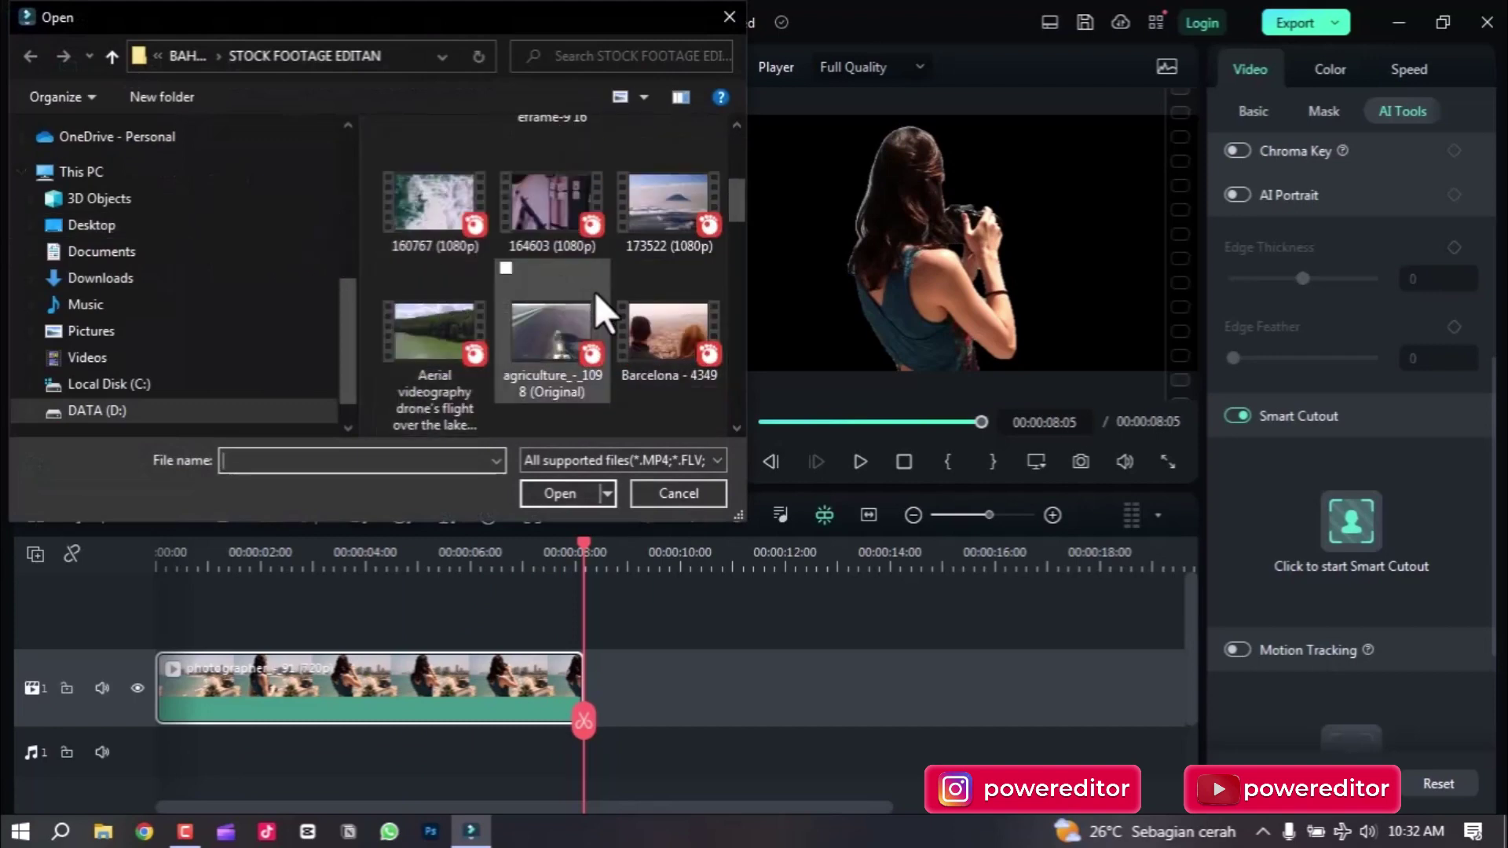
scroll(595, 298, "down", 2)
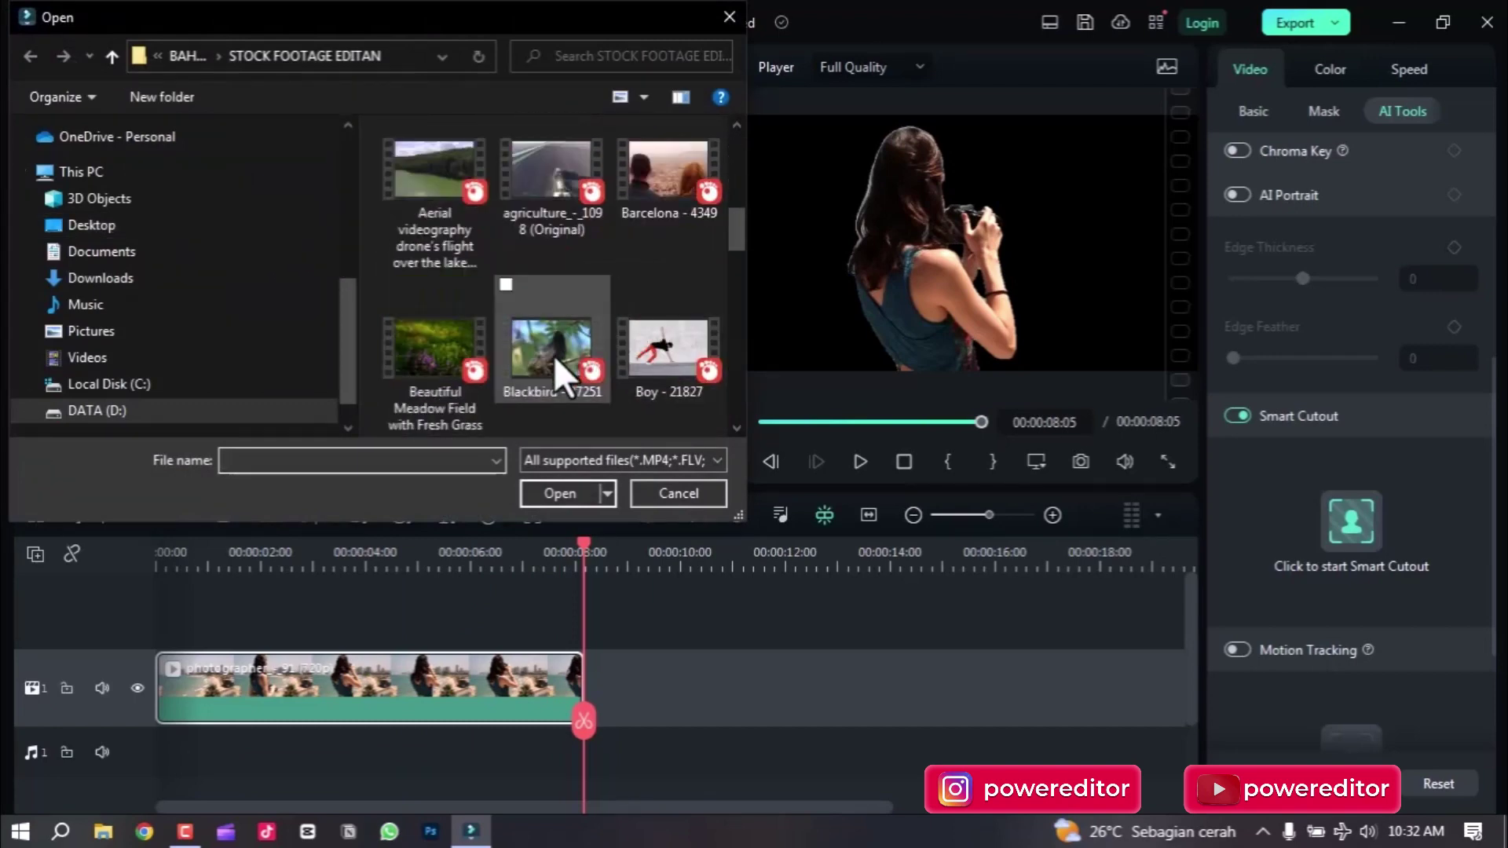
scroll(553, 356, "down", 2)
left_click_drag(548, 198, 459, 409)
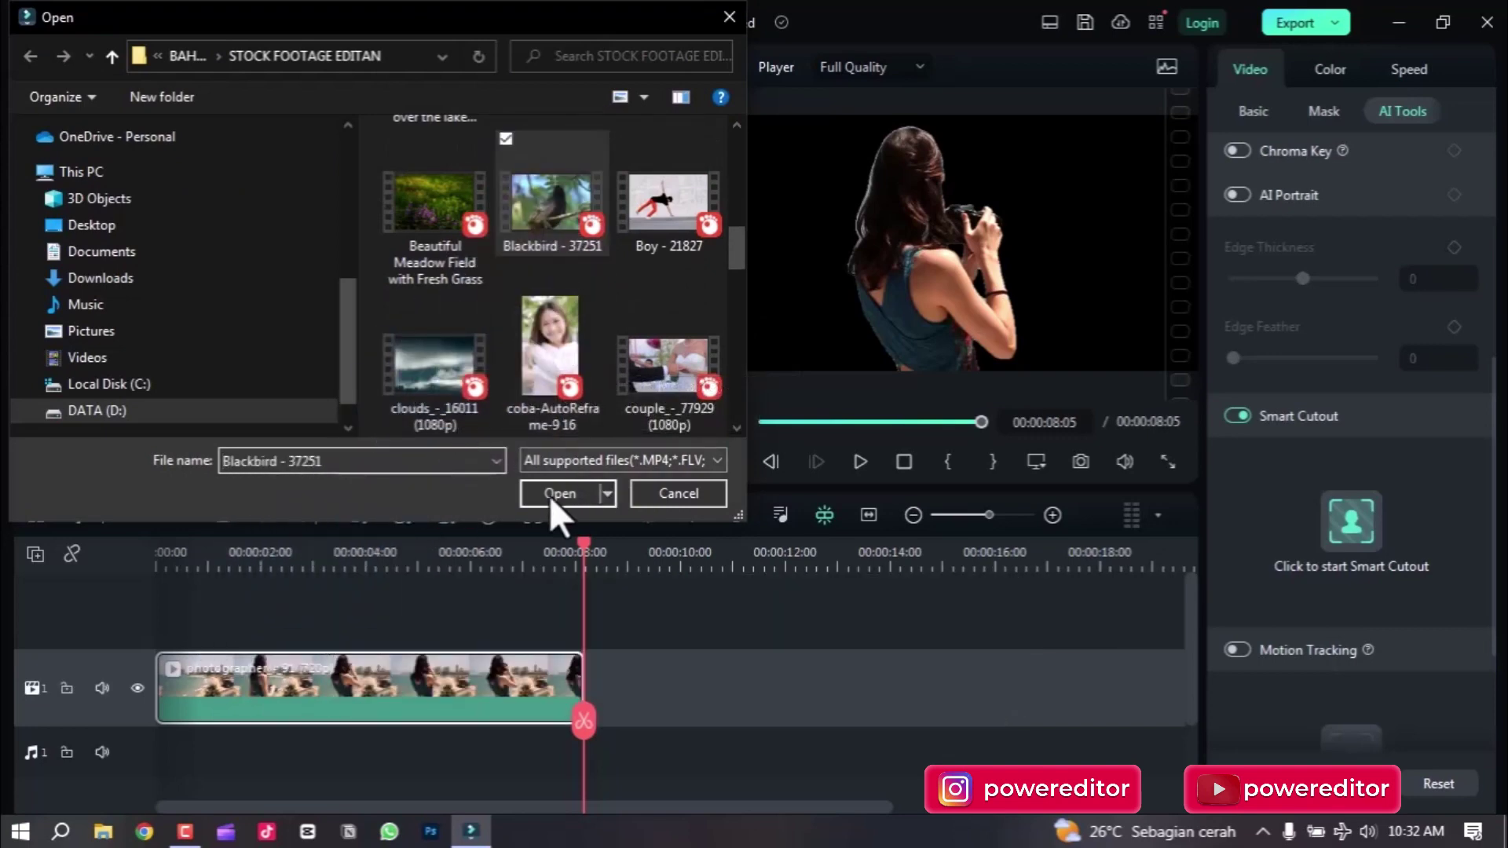
left_click(549, 496)
Place a shortened Blackbird - 37251 clip at the start of video track 1, with the photographer cutout above it on track 2.
left_click_drag(383, 242, 187, 628)
left_click_drag(261, 782, 895, 675)
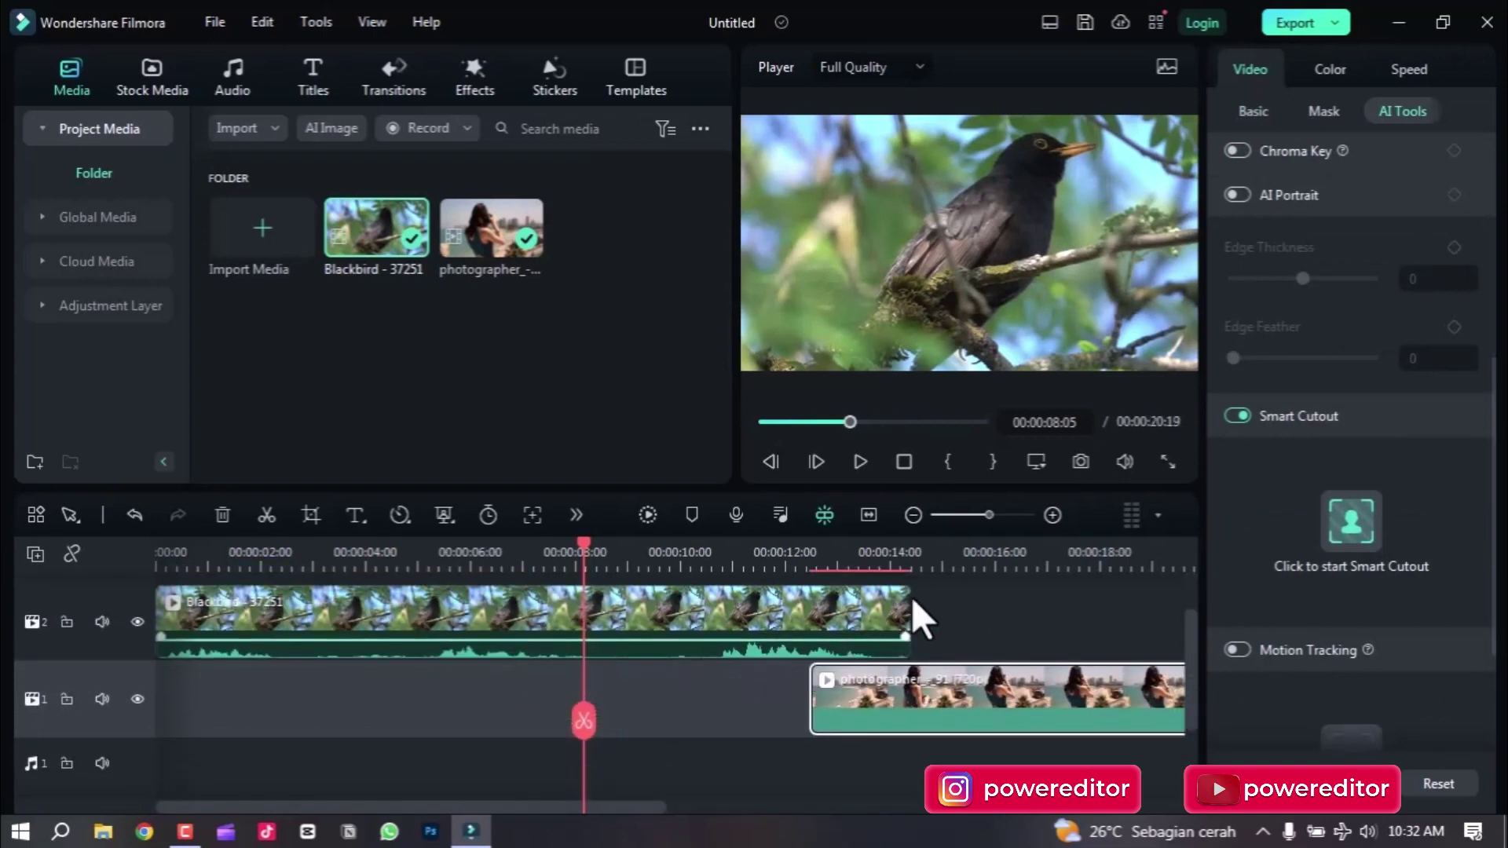
left_click_drag(911, 608, 337, 699)
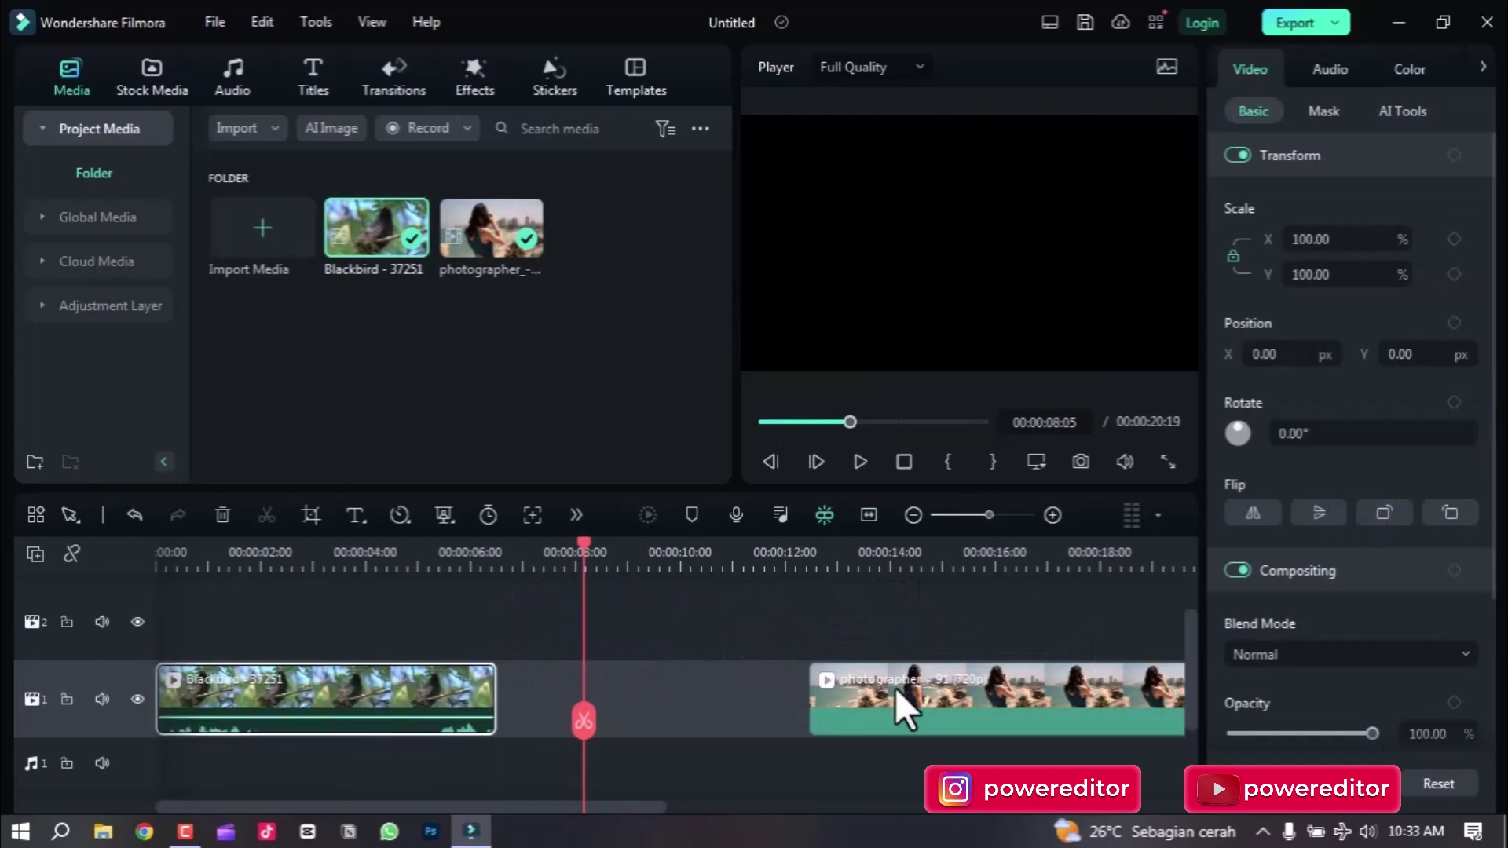
left_click_drag(903, 706, 222, 623)
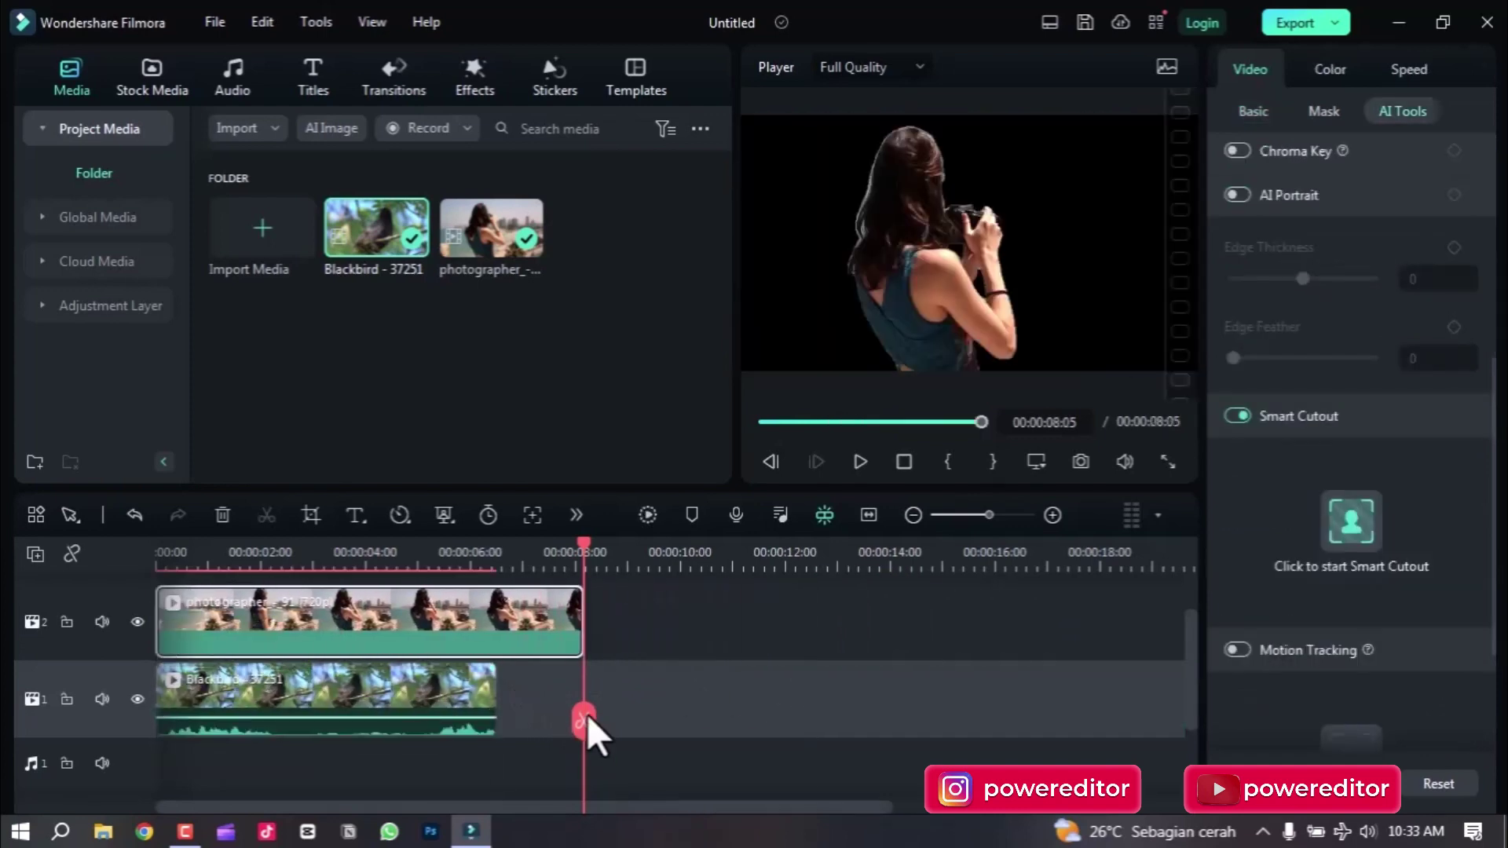
Extend the end of the Blackbird - 37251 clip to match the photographer clip's end at 00:00:08:05.
left_click_drag(582, 721, 102, 683)
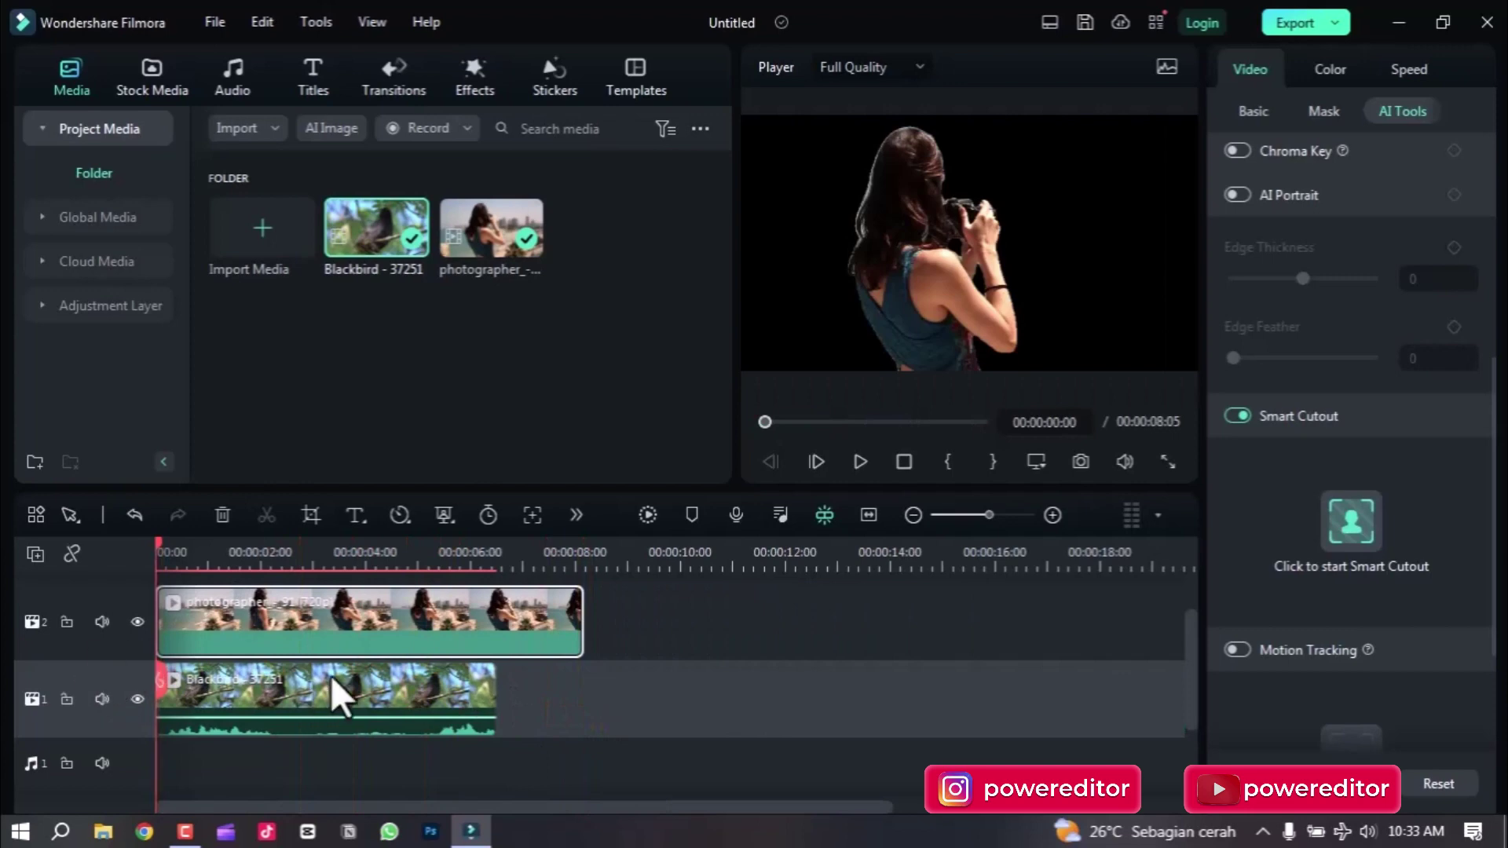
scroll(503, 699, "up", 1)
left_click_drag(494, 721, 582, 721)
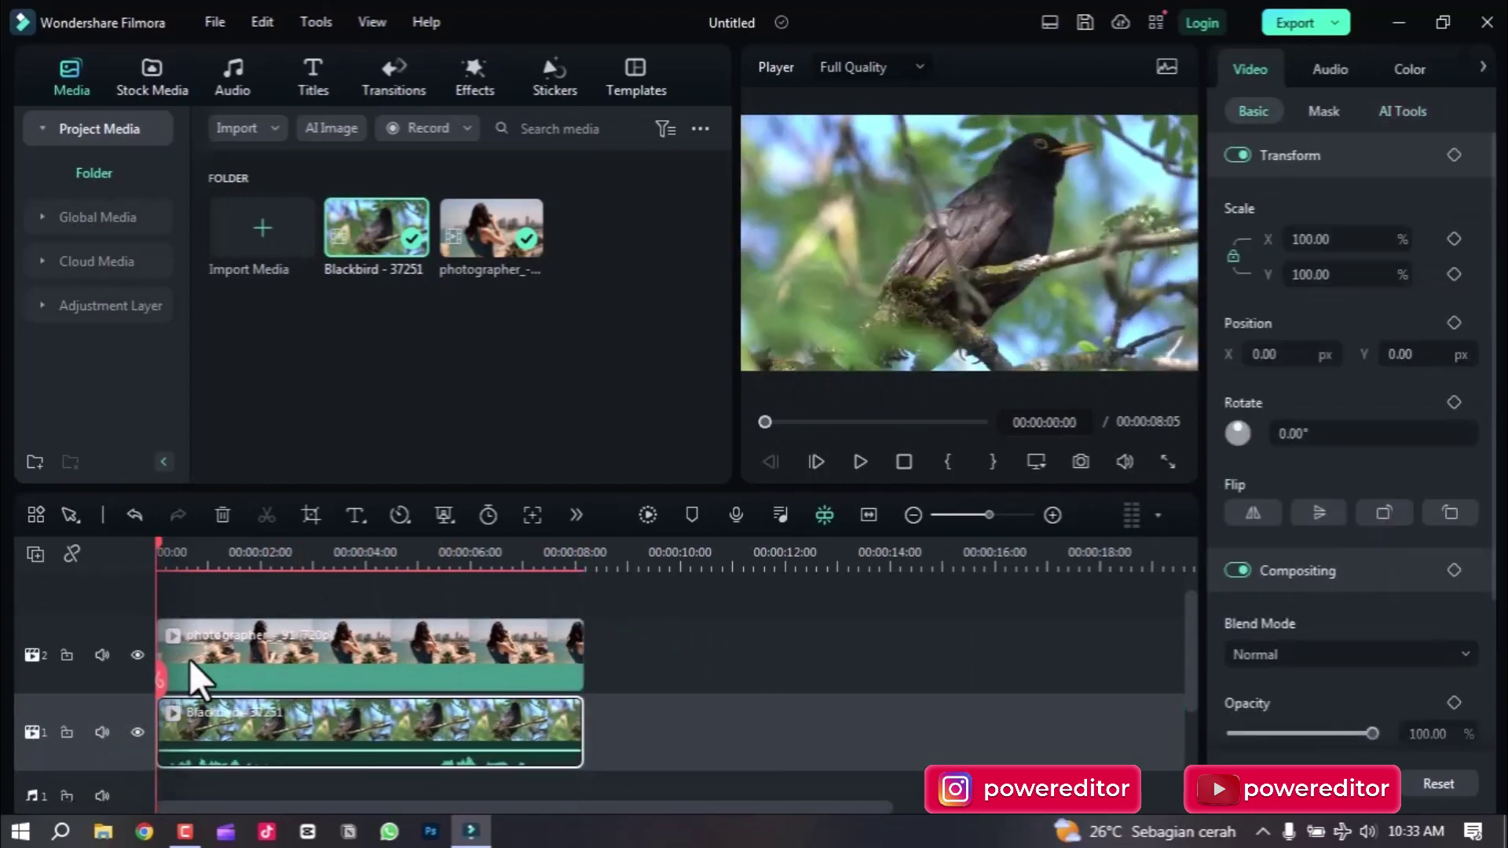
Play the composite in full screen, then inspect individual frames of the woman against the blackbird background.
left_click(1168, 462)
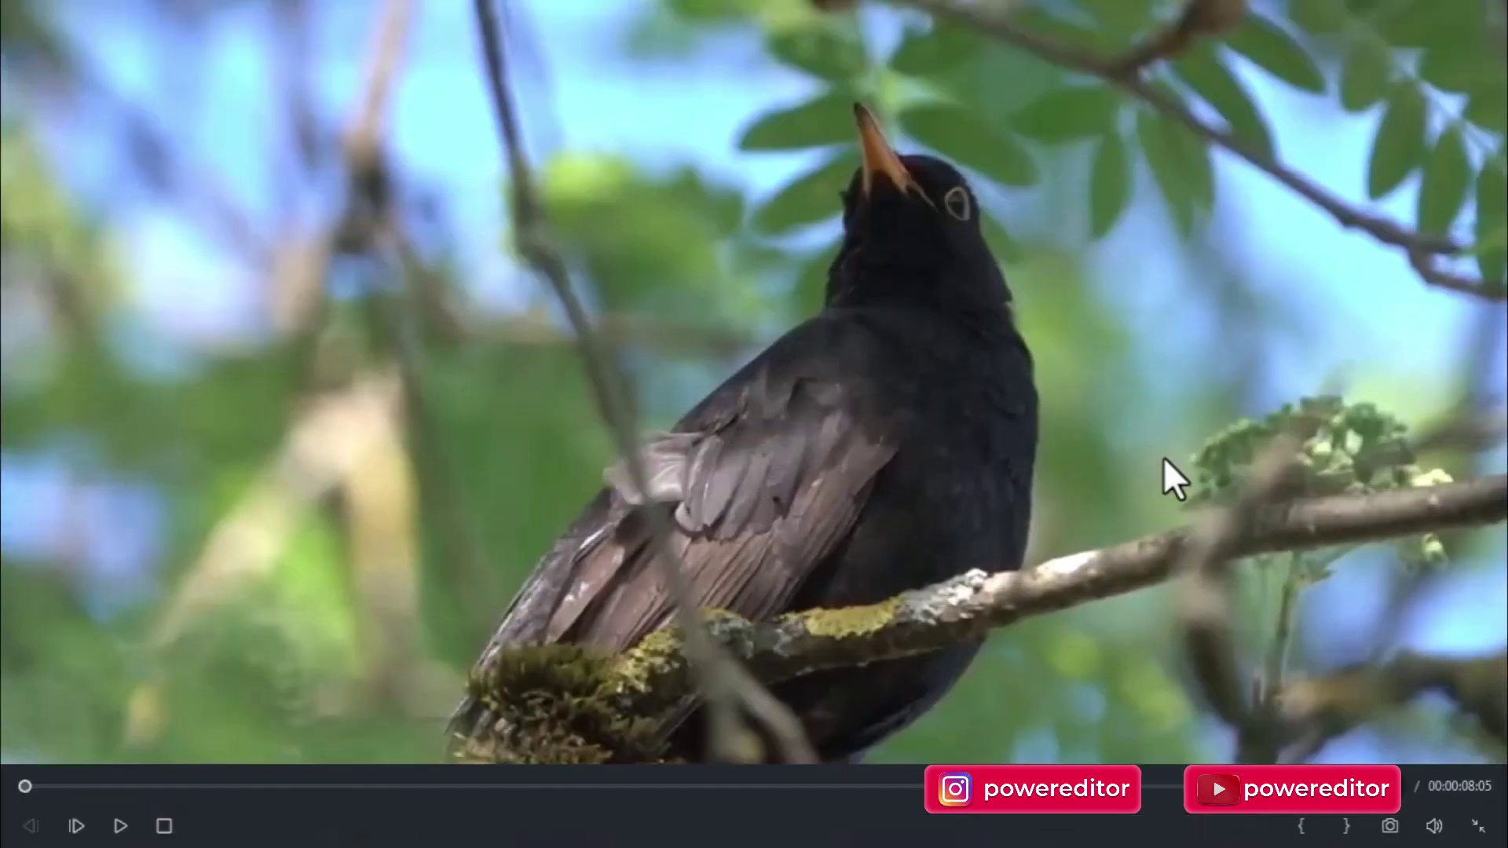
key("space")
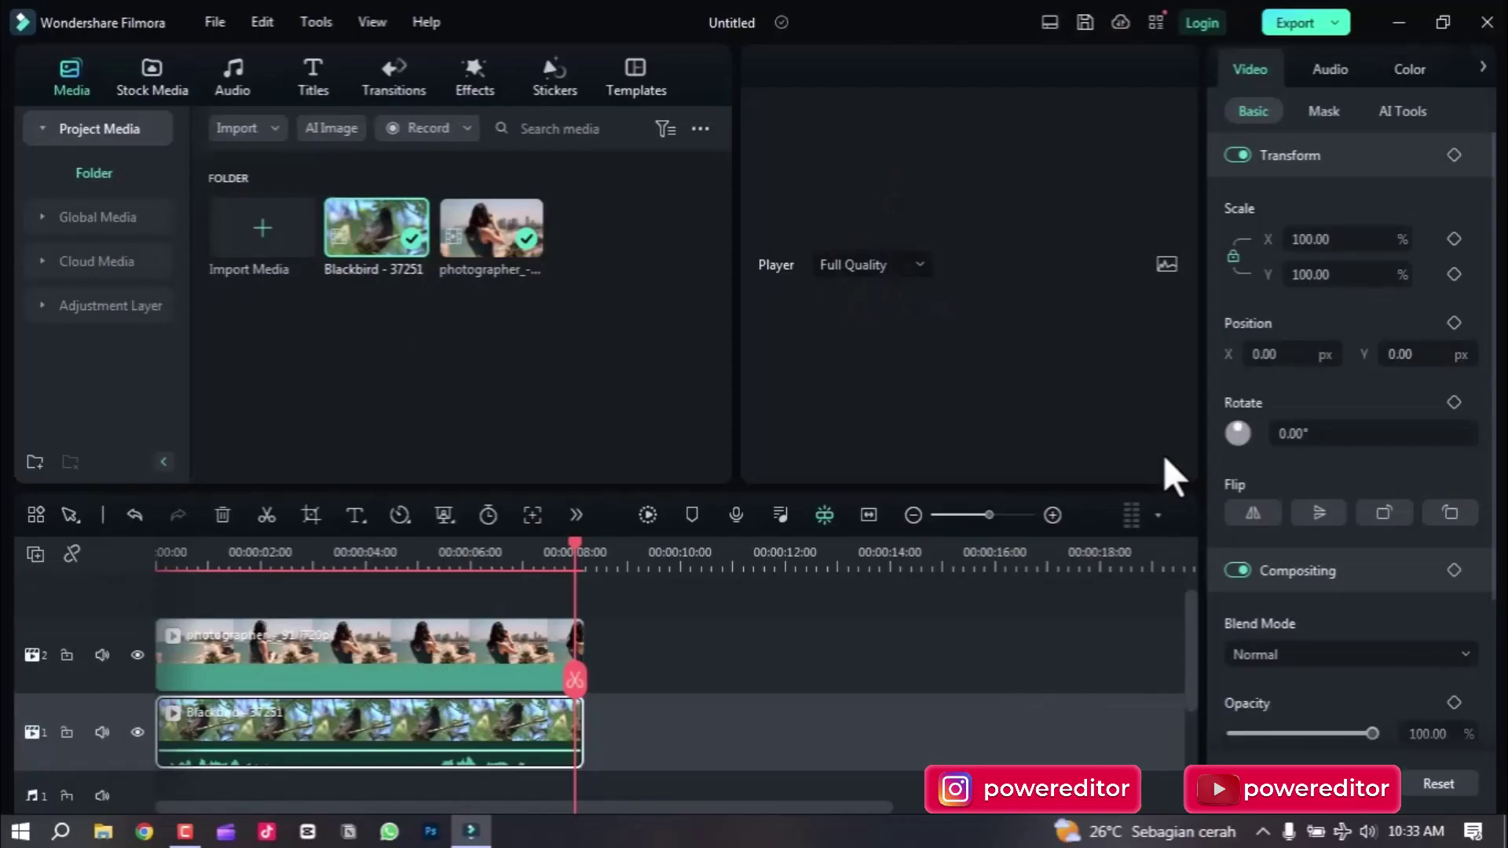
left_click_drag(576, 673, 339, 672)
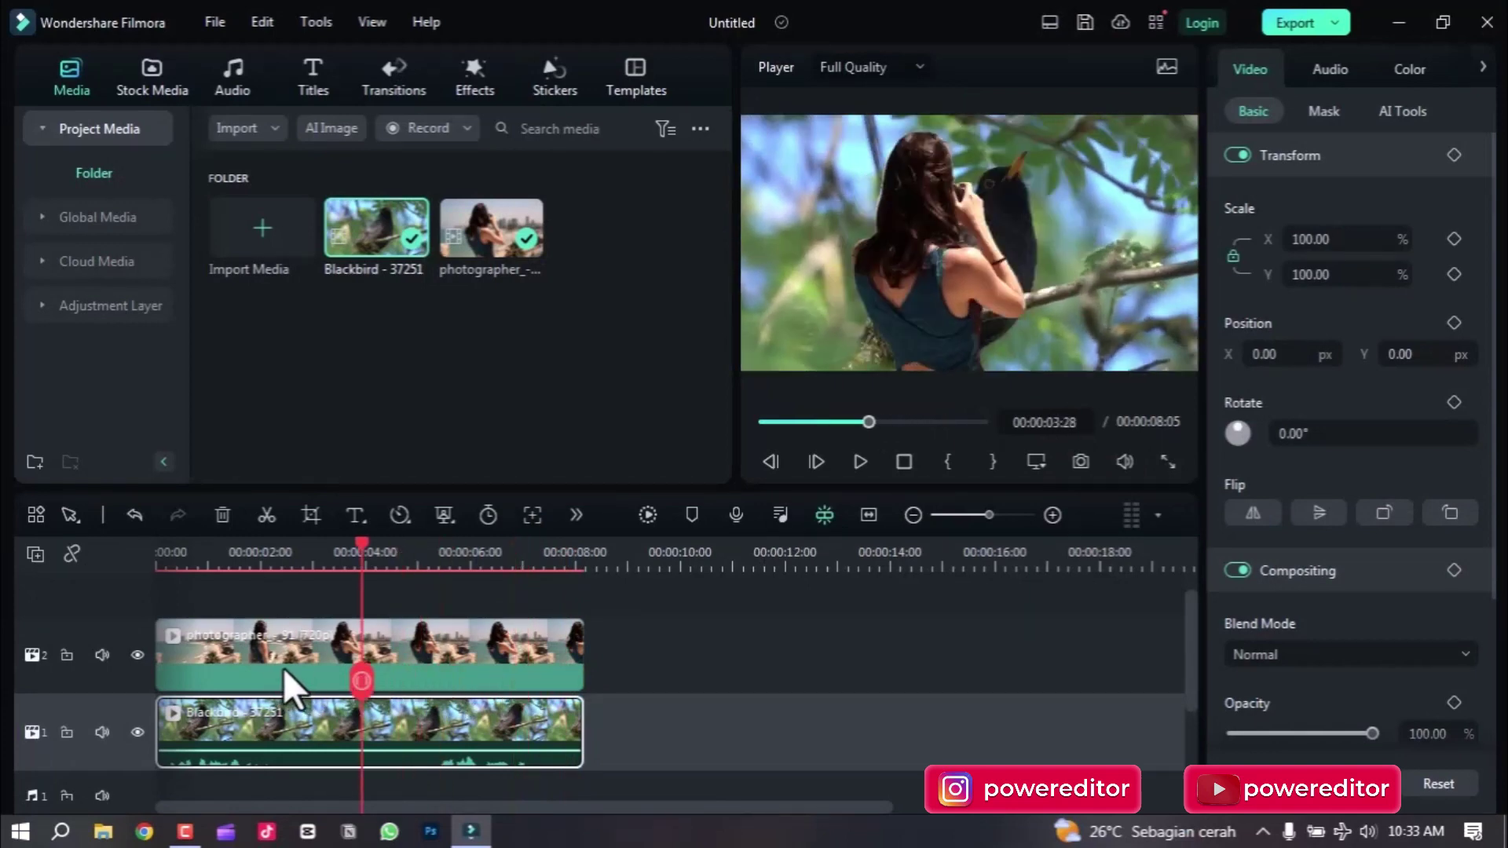
key("Left")
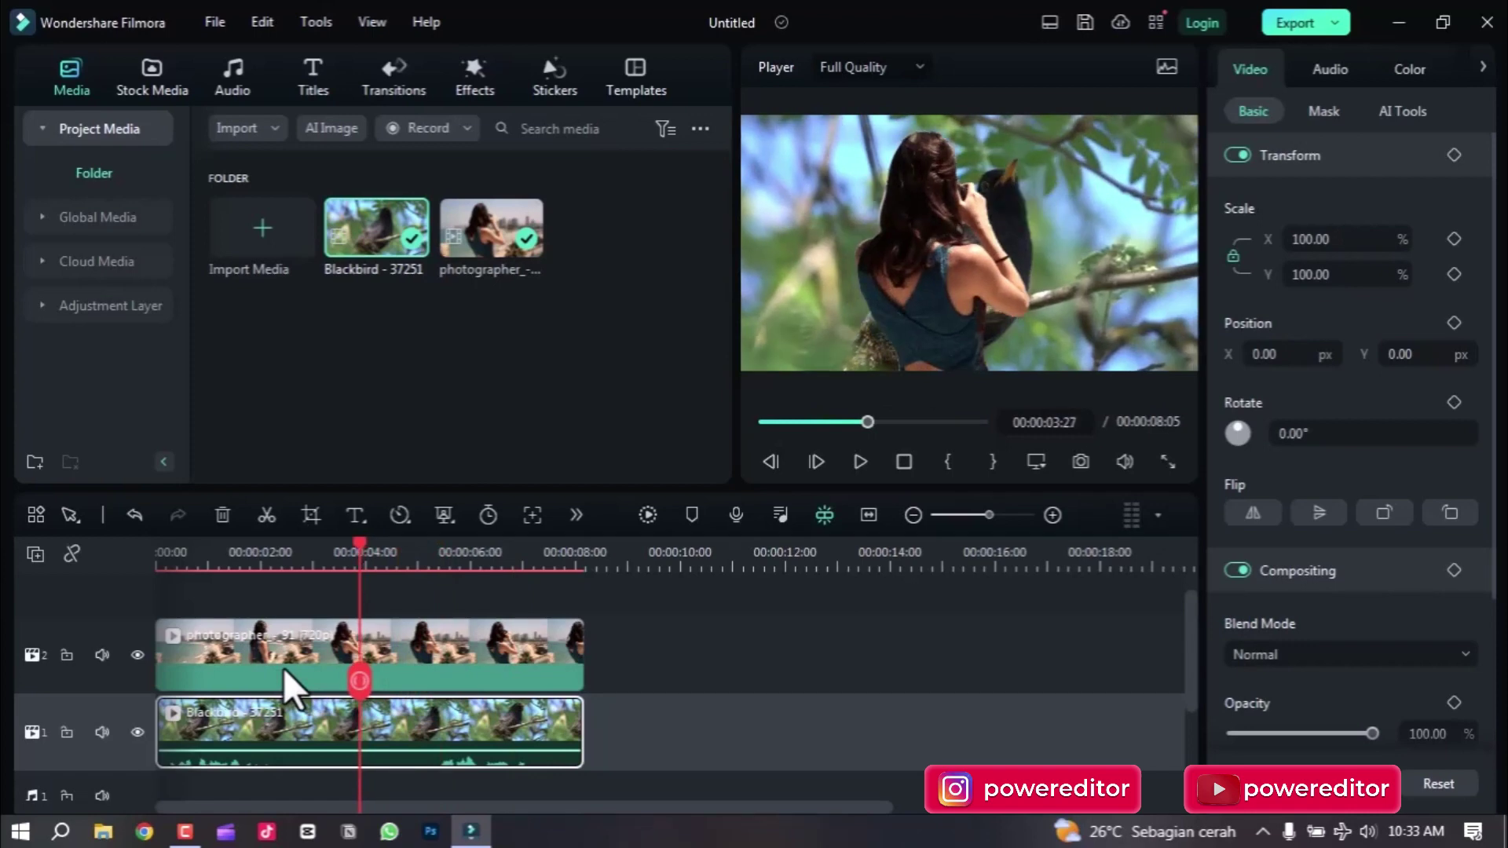
left_click(284, 667)
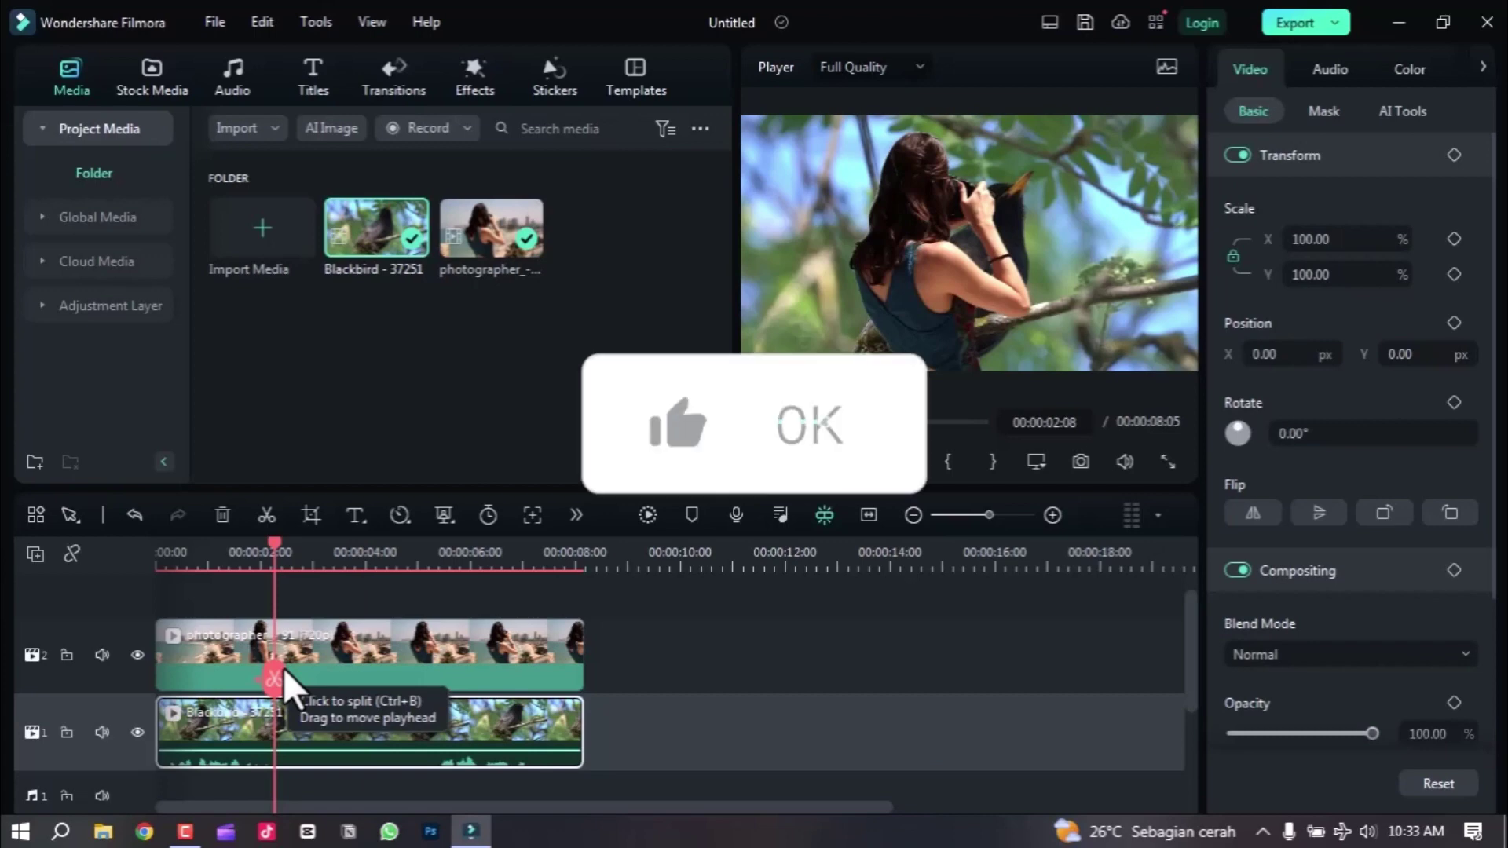